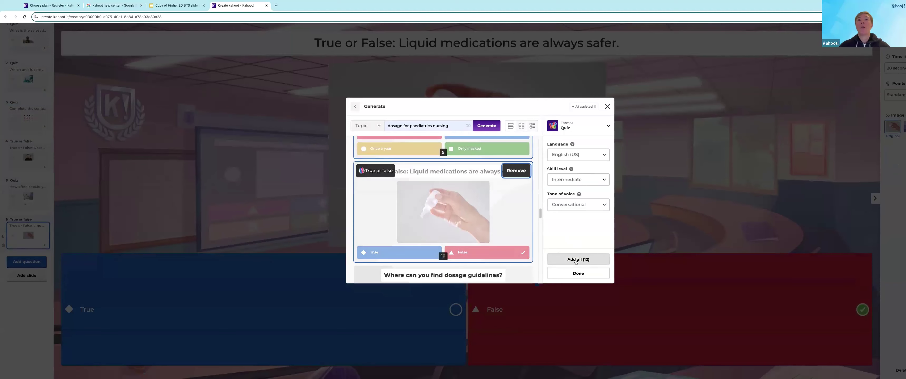
Add all remaining generated paediatrics nursing dosage questions to the kahoot and close the generator
click(575, 260)
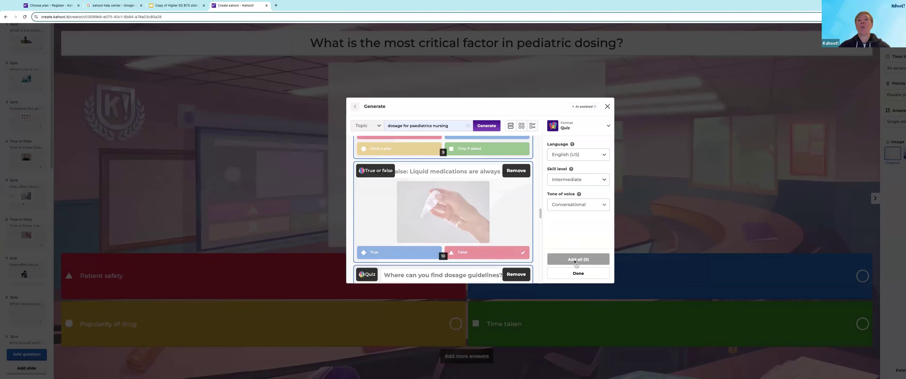
click(608, 107)
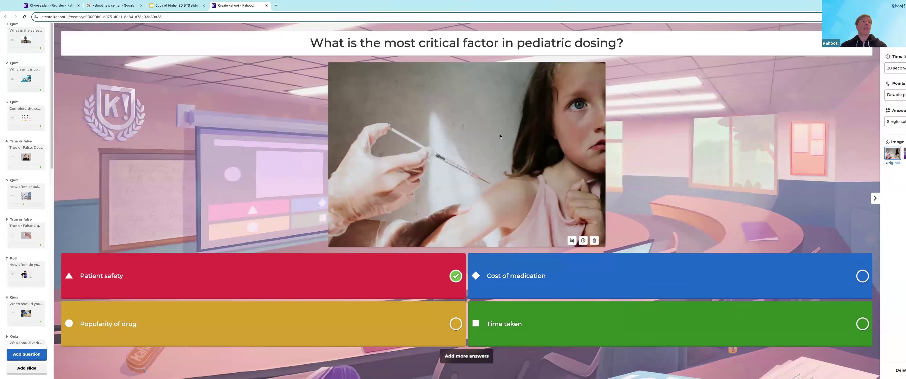
scroll(27, 75, up, 2)
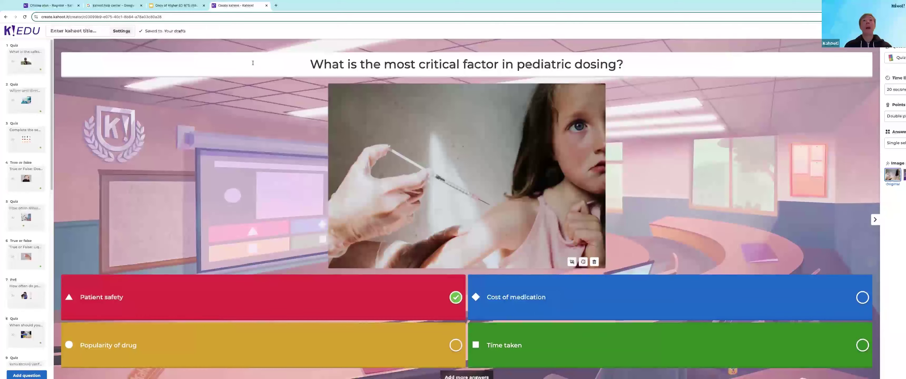
Extend the current question's title to read "What is the most critical factor in pediatric dosing that all Nurses need to know?"
click(359, 65)
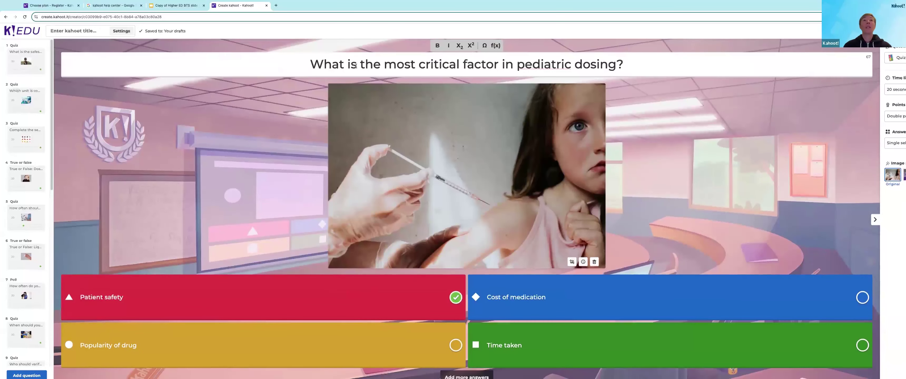
right_click(534, 65)
click(575, 66)
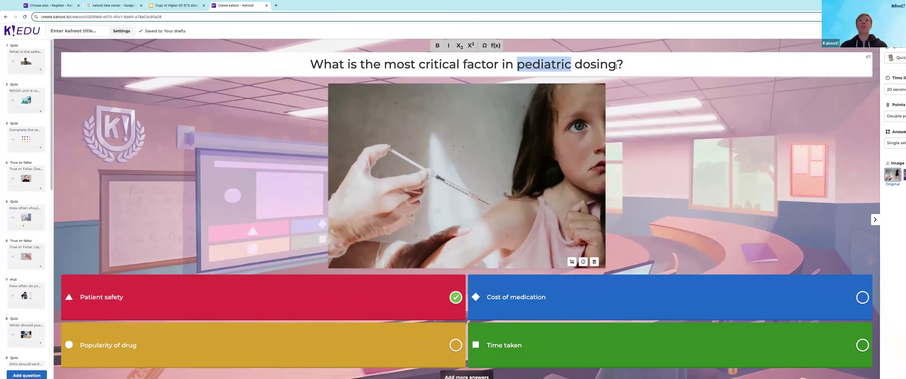
click(615, 66)
text(that alll)
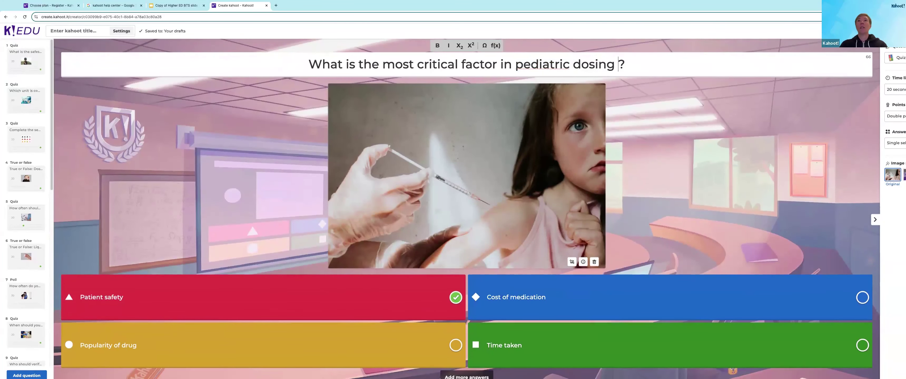
key(BackSpace)
key(BackSpace)
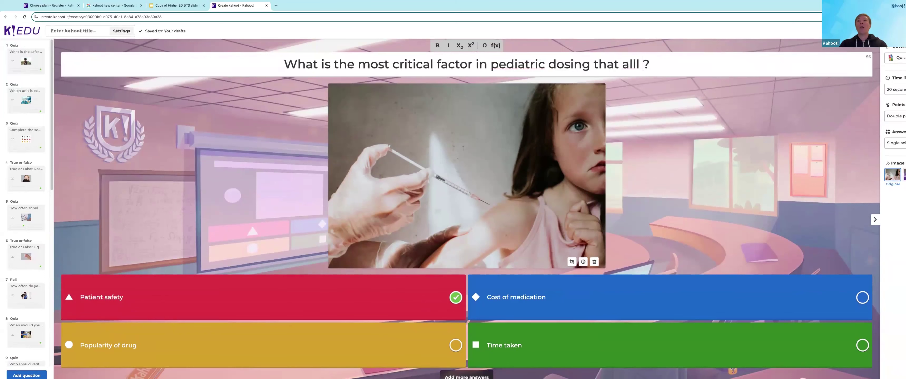
text(l Nu)
text(rses need to kno)
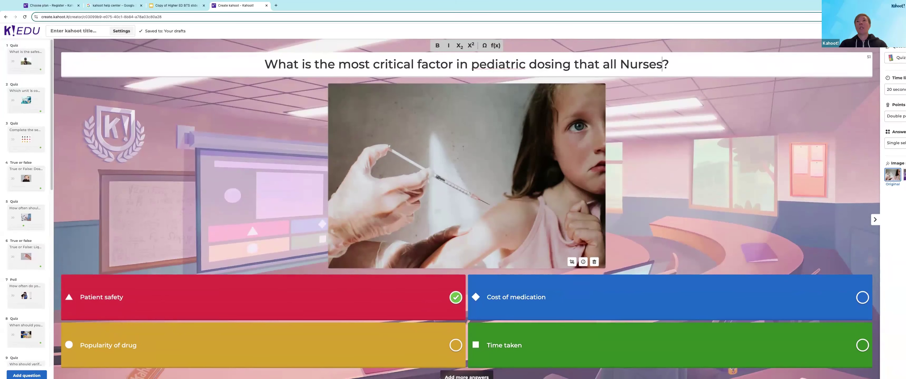
text(w)
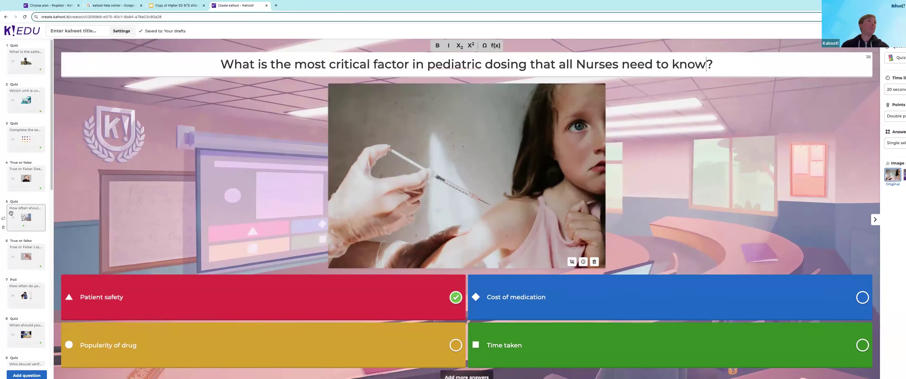
Generate more AI question suggestions for this kahoot from the topic "Nursing dosage for new borns"
scroll(12, 213, down, 1)
scroll(12, 213, down, 7)
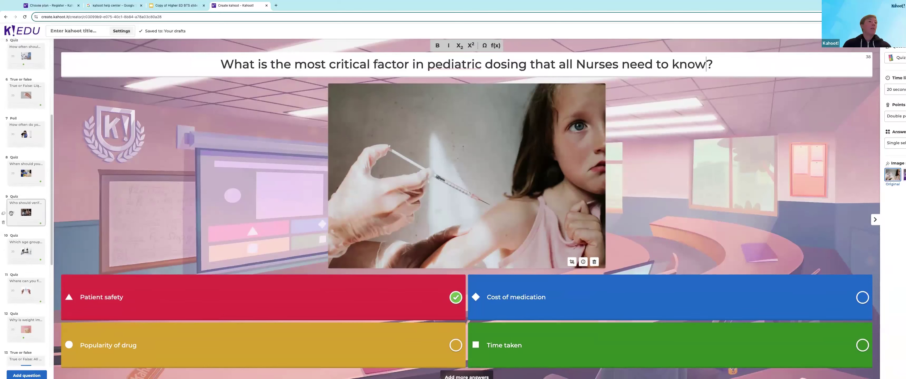
click(31, 374)
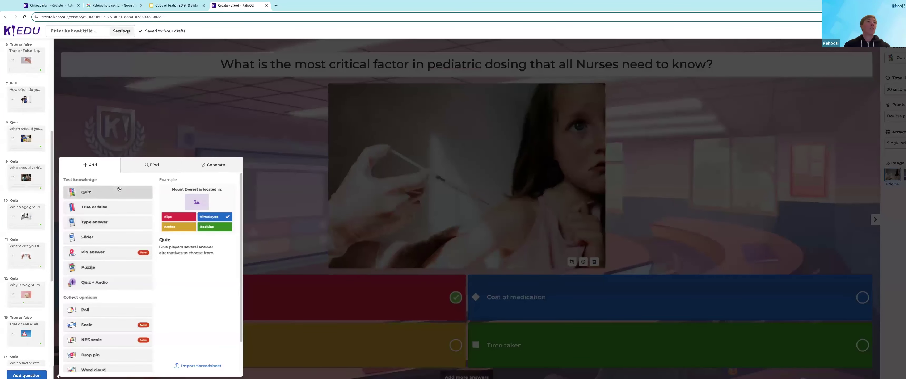
click(205, 170)
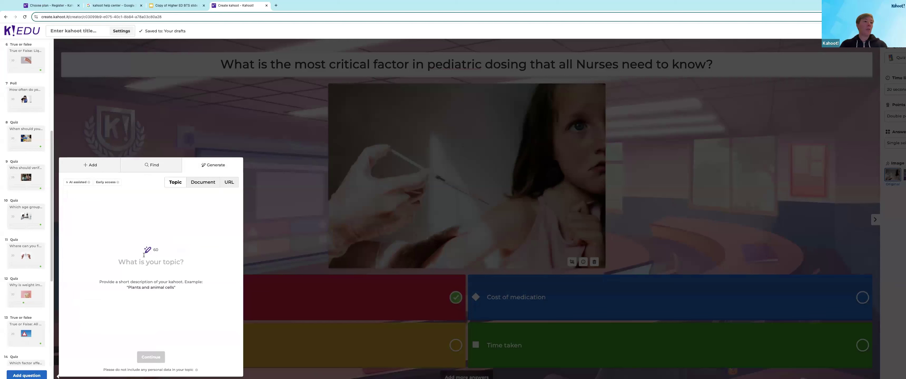
text(D)
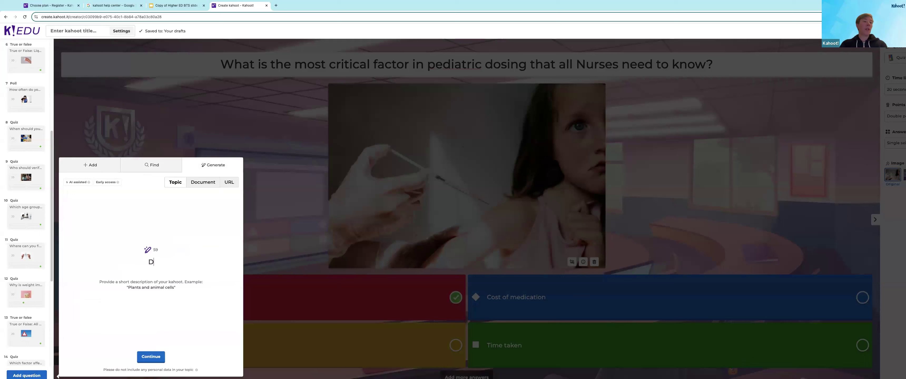
key(BackSpace)
key(BackSpace)
text(Dosing)
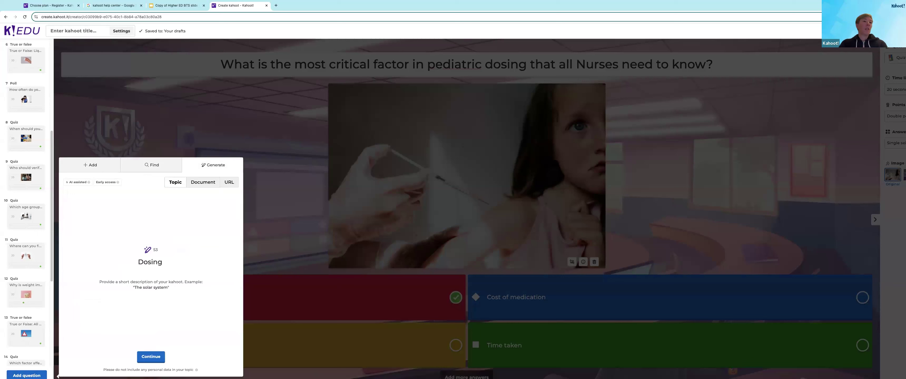
key(BackSpace)
key(BackSpace)
text(Nursing dosag)
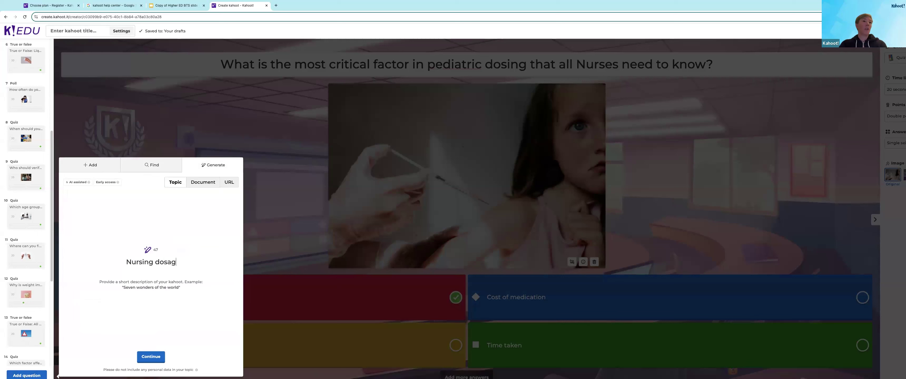
text(e for new borns)
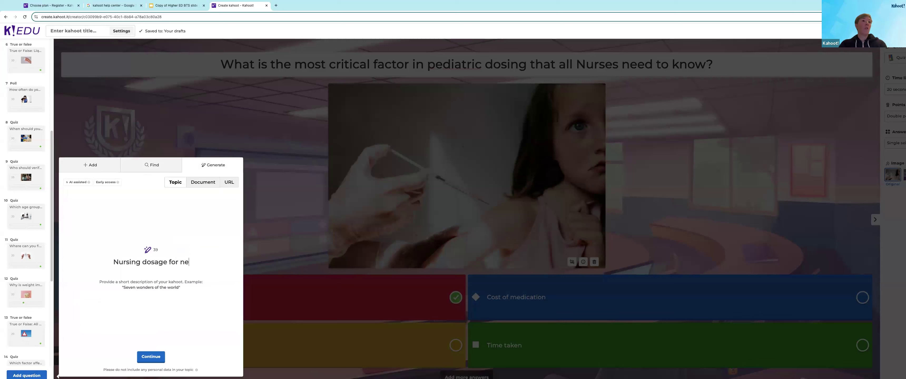
click(147, 356)
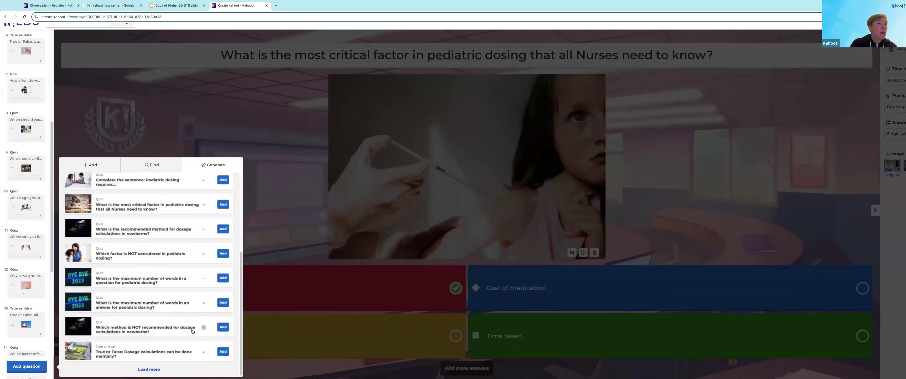
Add the generated quiz question "Which method is NOT recommended for dosage calculations in newborns?" and close the question picker
click(223, 328)
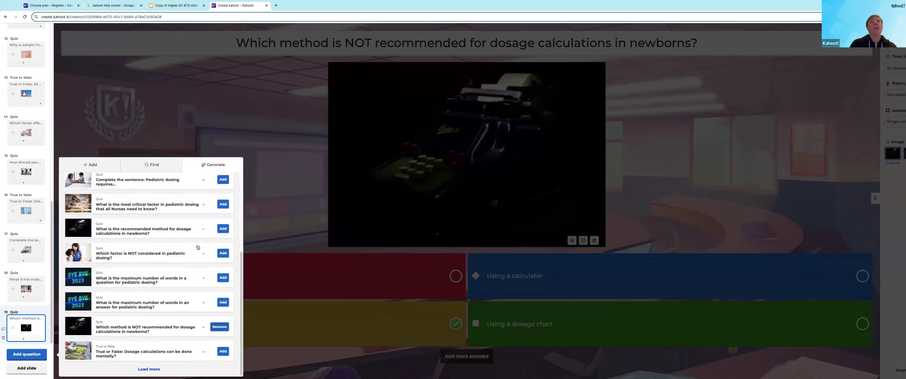
click(196, 127)
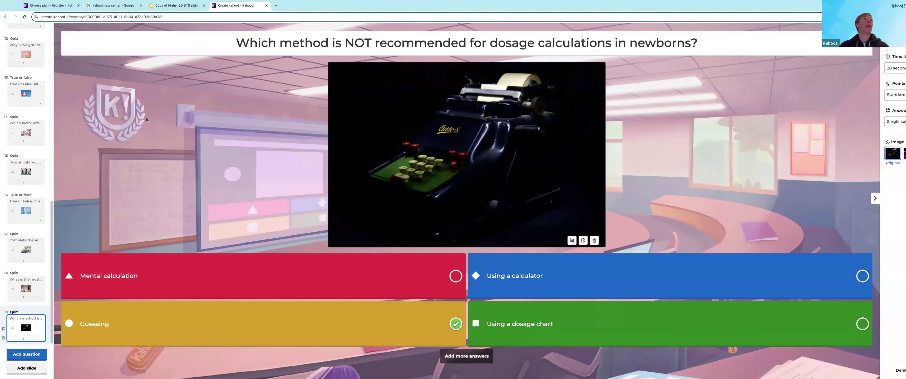
scroll(71, 70, up, 1)
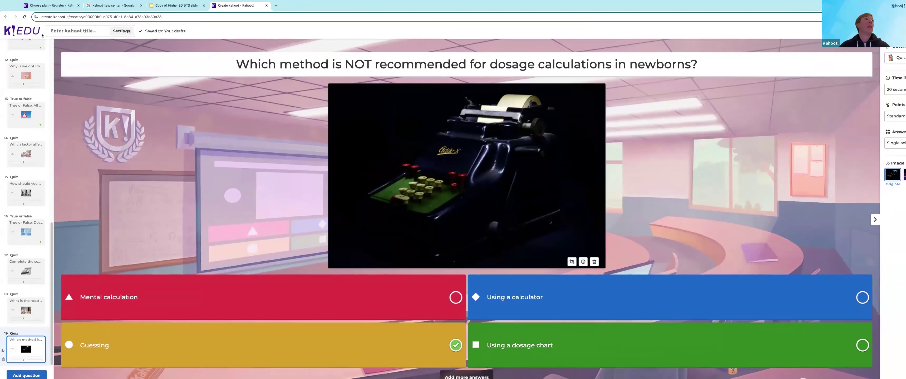
Leave the current draft for the library and start creating a new kahoot
click(27, 35)
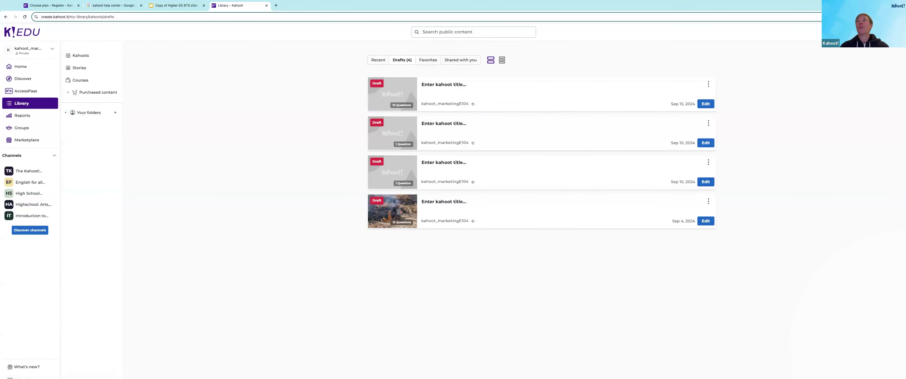
click(858, 32)
click(851, 55)
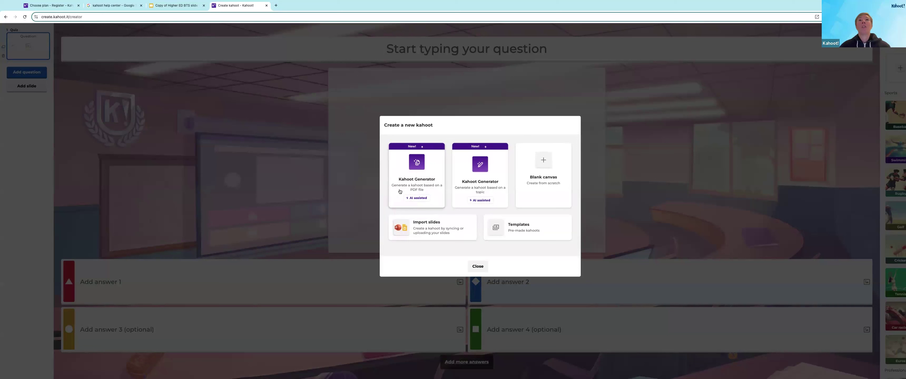
Choose the PDF-based Kahoot Generator and upload anclit_chapters.htm.pdf from the Downloads folder
click(415, 176)
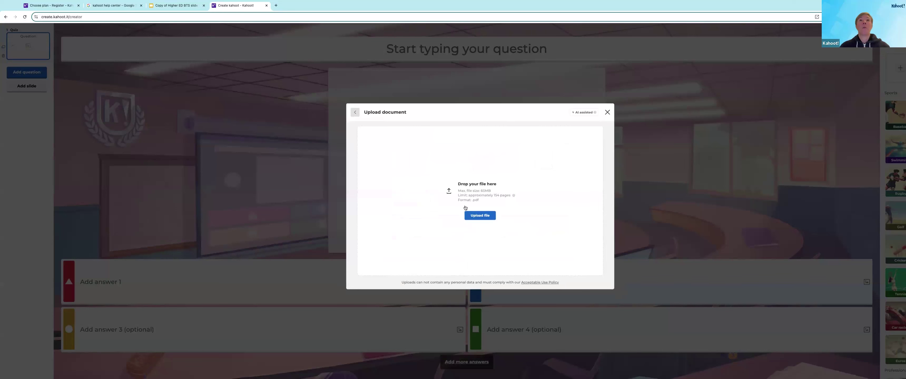
click(480, 216)
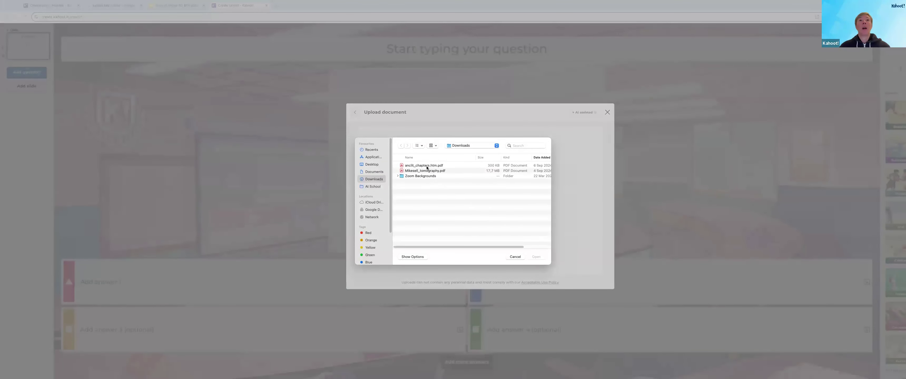
click(427, 166)
click(536, 257)
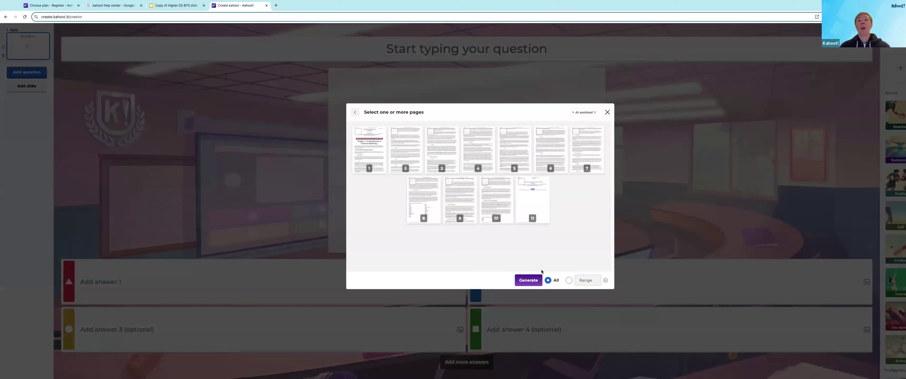
Select pages 1-5 of the uploaded PDF and generate quiz questions from them
click(568, 280)
click(548, 282)
click(359, 133)
click(419, 132)
click(432, 133)
click(467, 133)
click(507, 133)
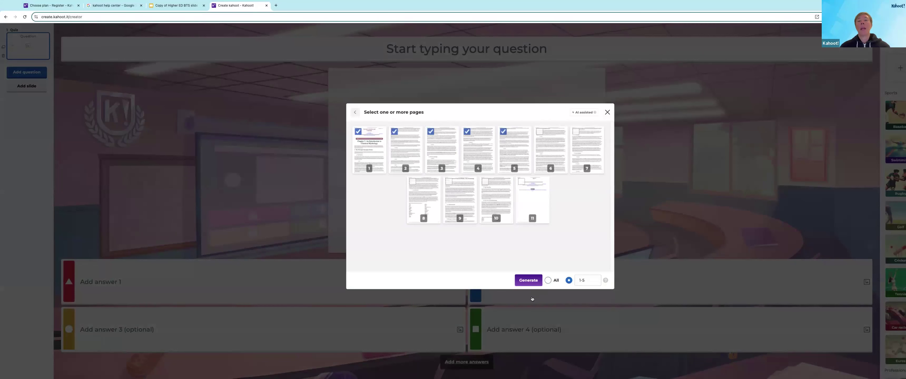
click(526, 282)
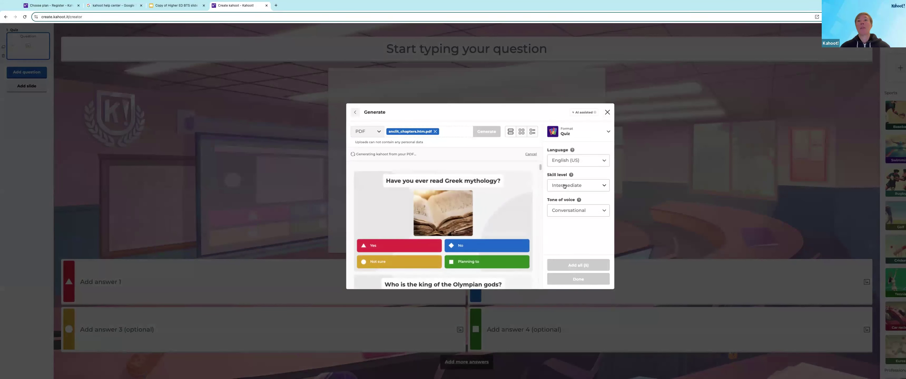
Add the generated questions about having read Greek mythology, the king of the Olympian gods, and the god who wields a trident
mouse_move(482, 225)
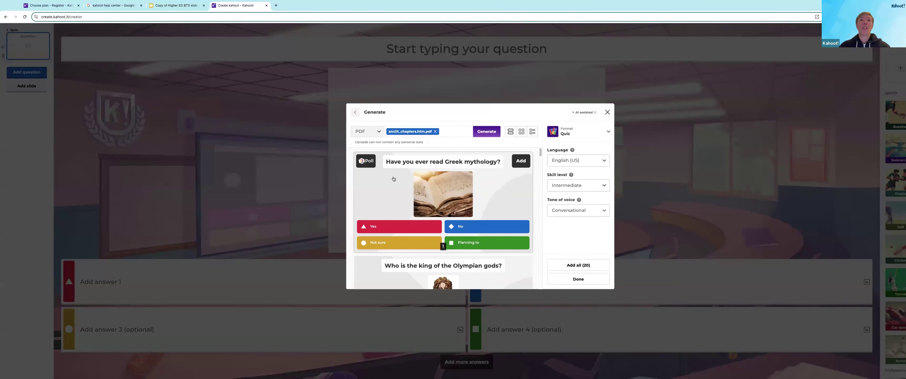
scroll(393, 179, down, 1)
click(517, 152)
scroll(484, 214, down, 2)
click(521, 180)
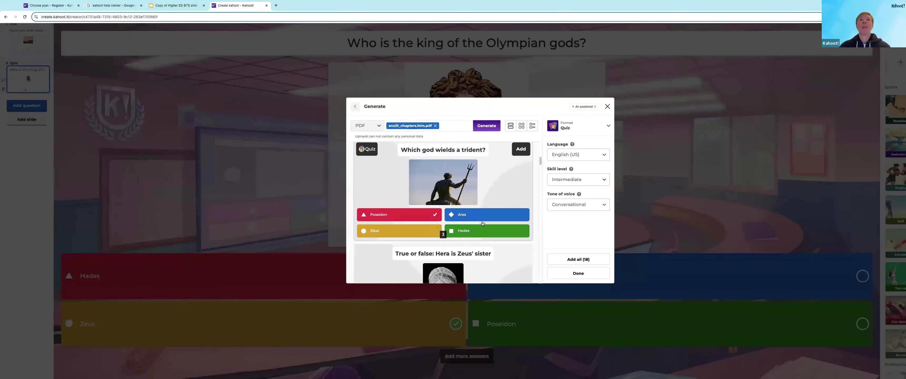
click(521, 149)
Change the generator's format to Presentation and regenerate the content from the PDF
scroll(503, 203, down, 2)
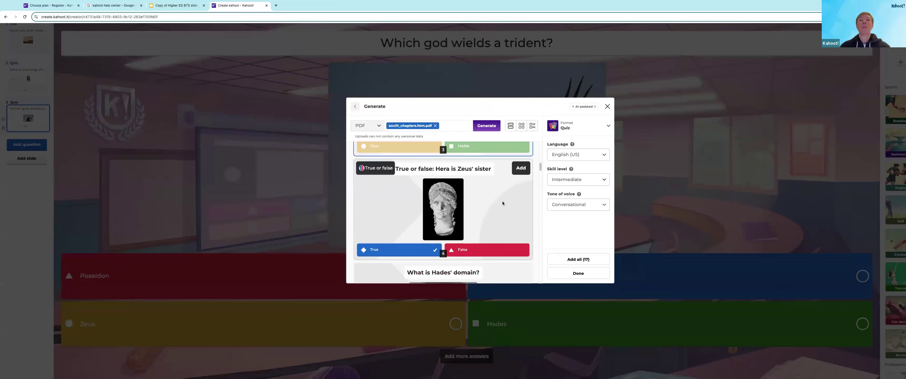
scroll(471, 203, down, 2)
scroll(471, 204, down, 5)
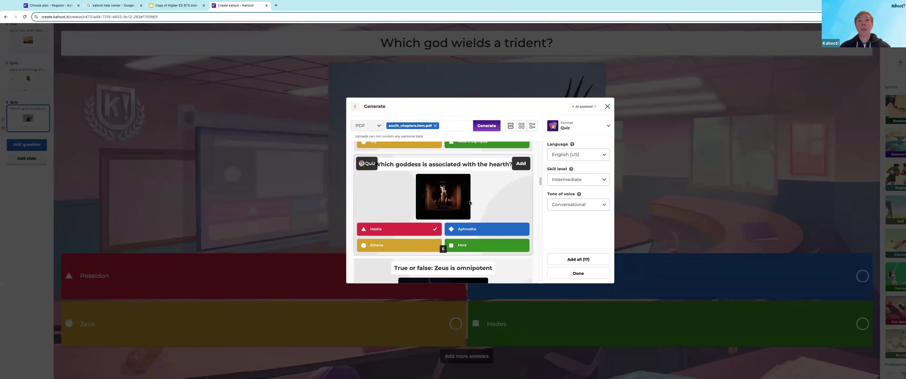
click(567, 128)
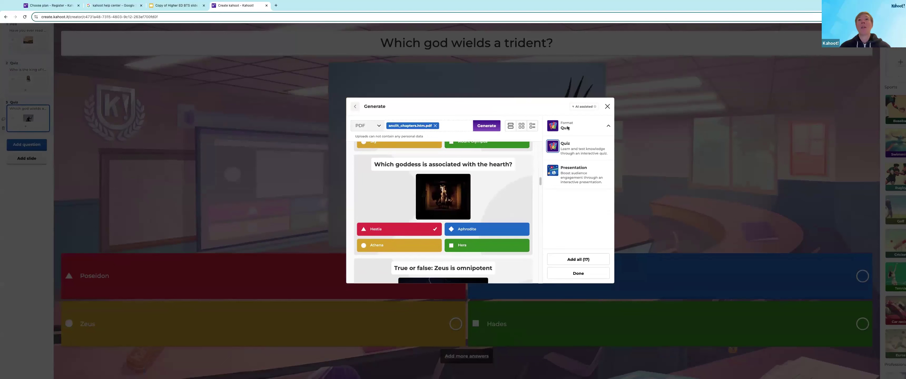
click(567, 174)
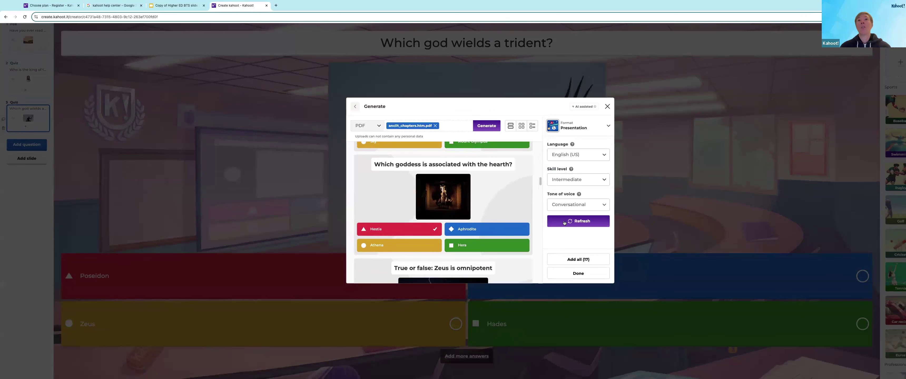
click(577, 221)
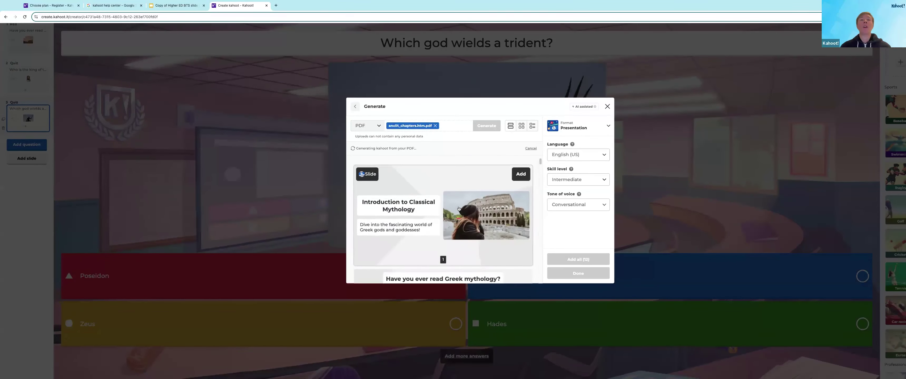
scroll(459, 209, down, 2)
scroll(459, 206, down, 1)
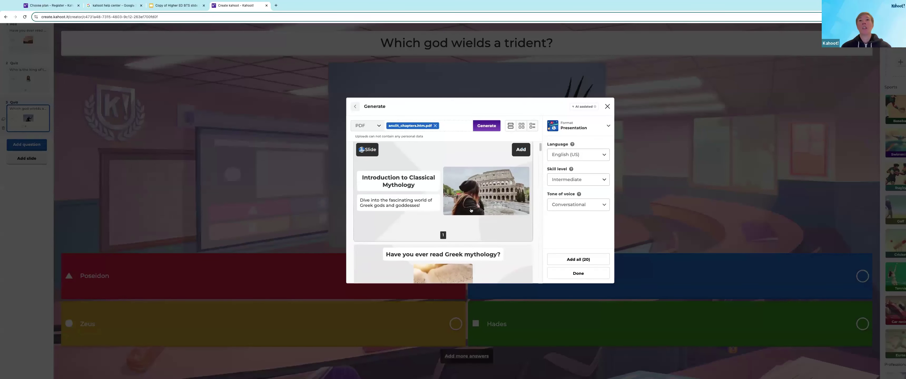
Examine the generated slides and questions of the Greek mythology presentation, and close the generator
scroll(470, 210, down, 1)
scroll(471, 210, down, 2)
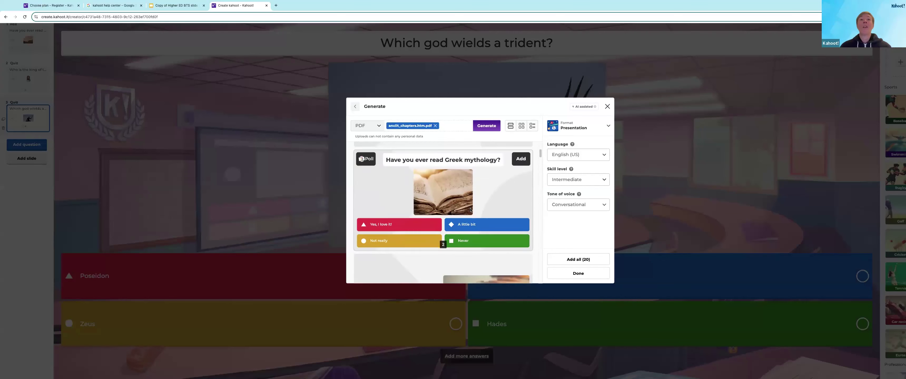
scroll(471, 210, down, 4)
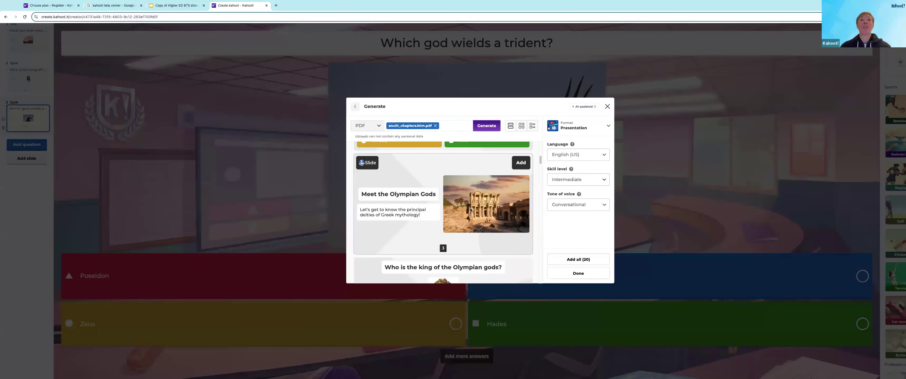
scroll(471, 209, down, 4)
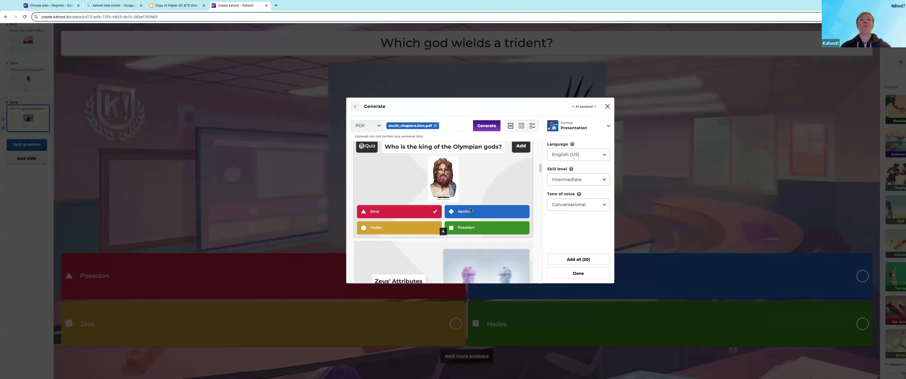
scroll(471, 210, down, 2)
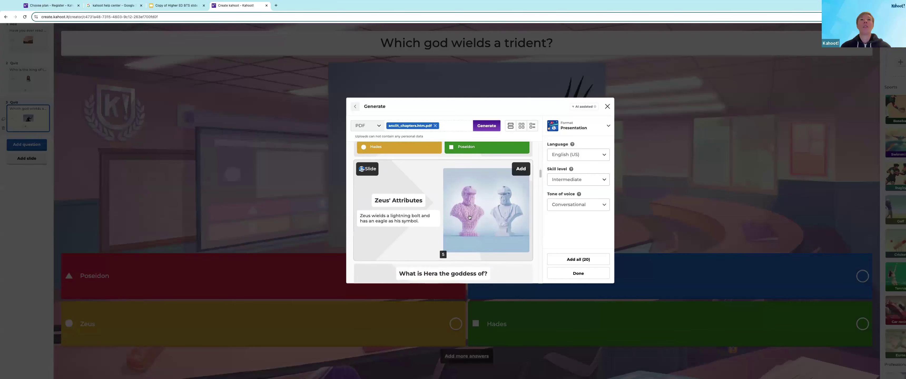
scroll(470, 229, down, 3)
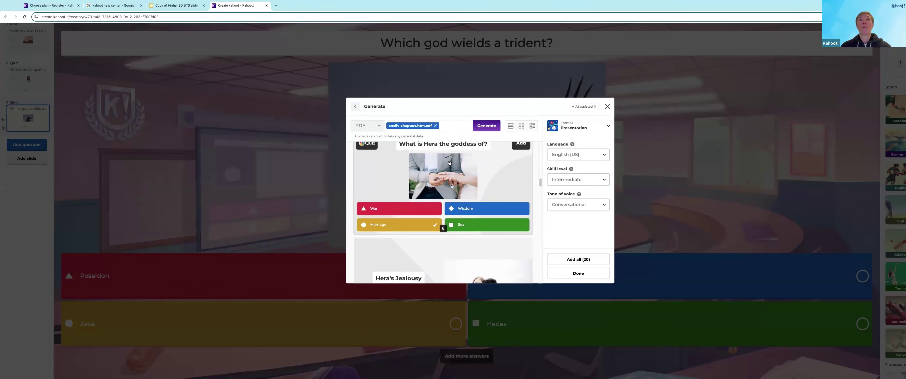
scroll(470, 157, up, 1)
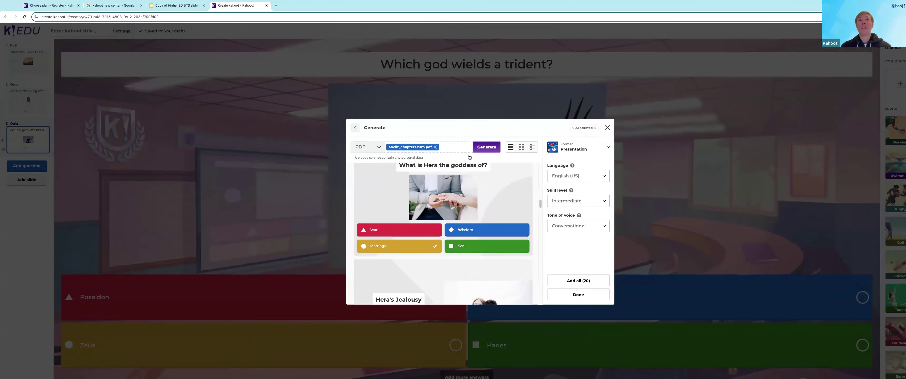
click(607, 129)
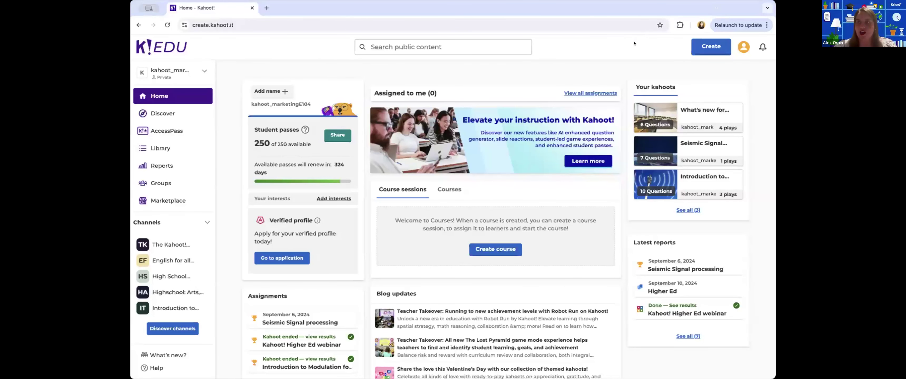
Create a new kahoot and import slides into it by uploading Food.pdf
click(708, 48)
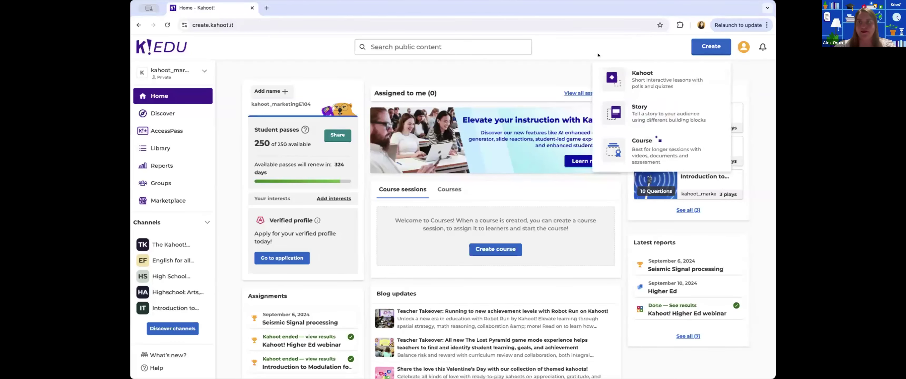
click(647, 80)
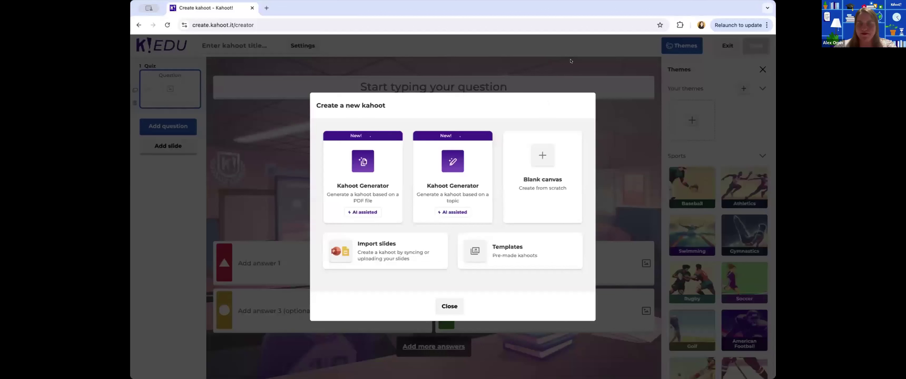
click(385, 250)
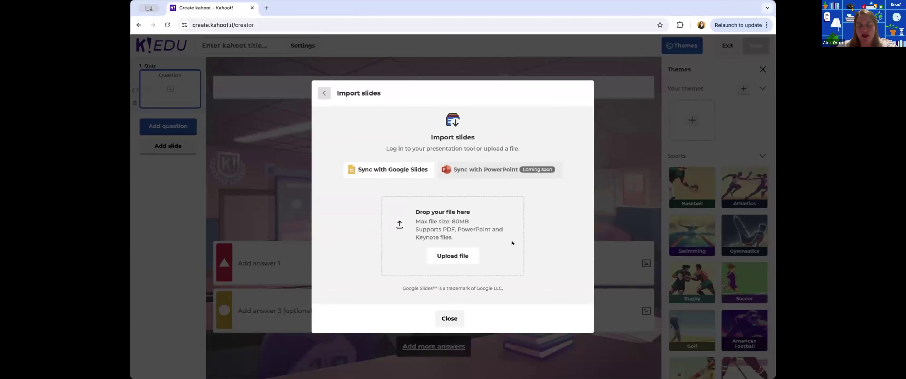
click(460, 252)
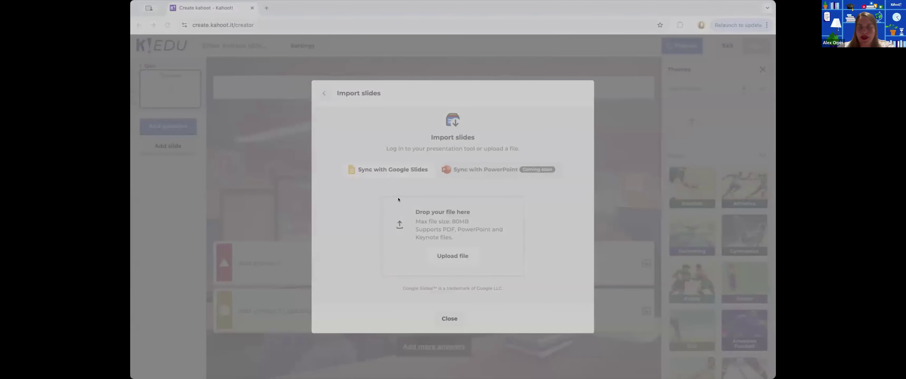
click(579, 265)
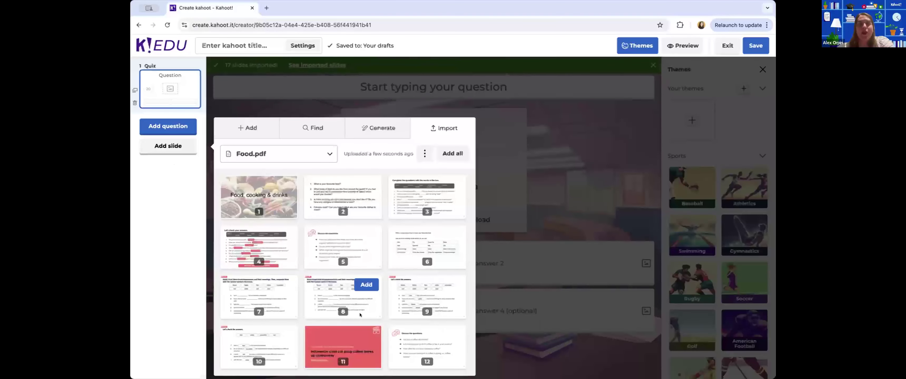
Preview the imported Food.pdf slides and add all of them to the kahoot
scroll(360, 315, down, 1)
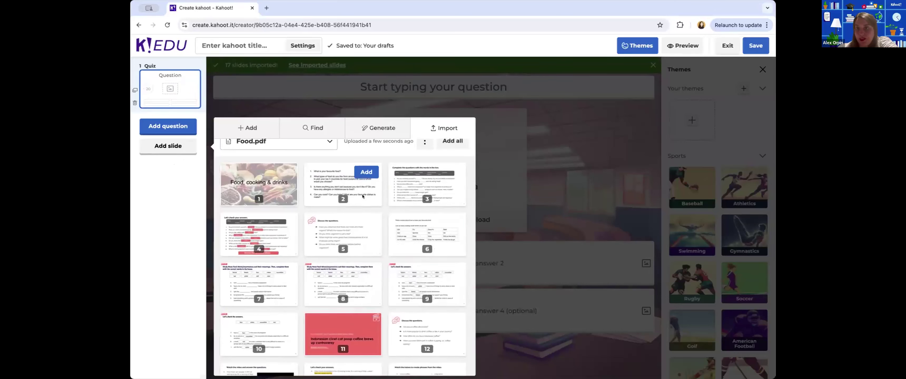
scroll(363, 214, up, 1)
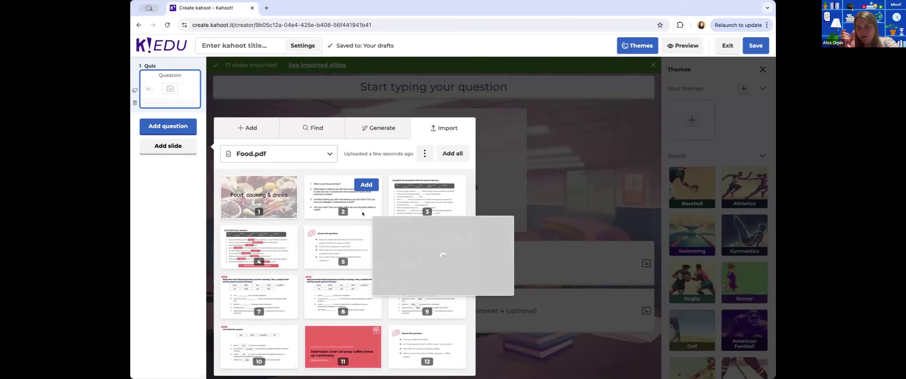
mouse_move(363, 213)
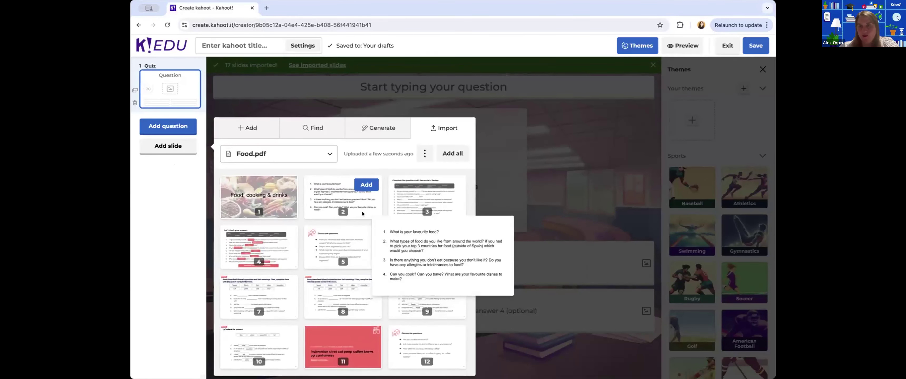
click(446, 153)
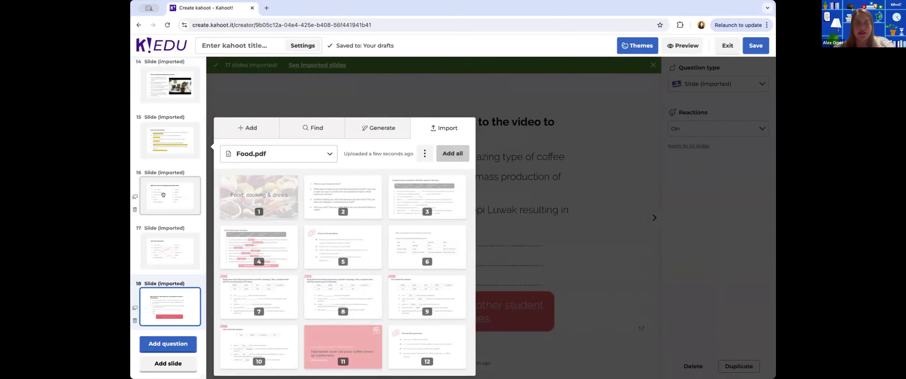
scroll(164, 195, up, 20)
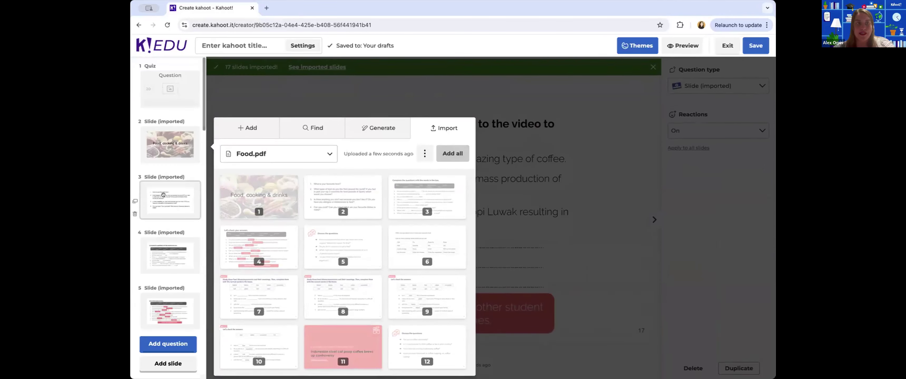
click(283, 91)
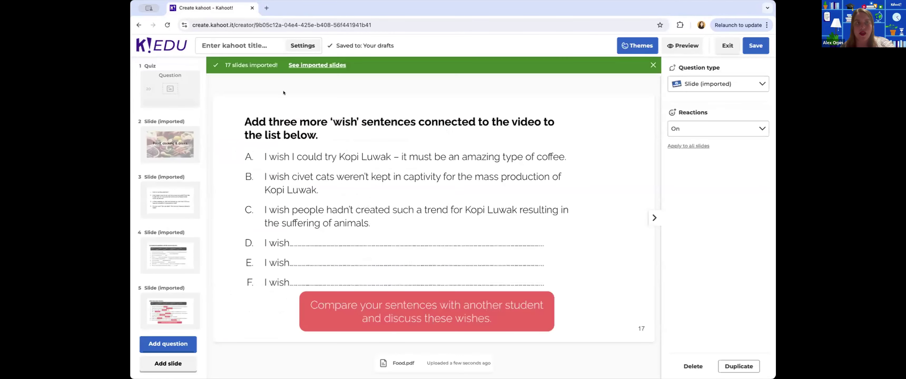
Change the empty first quiz question to a Poll and move it to third place, after the second imported slide
click(175, 95)
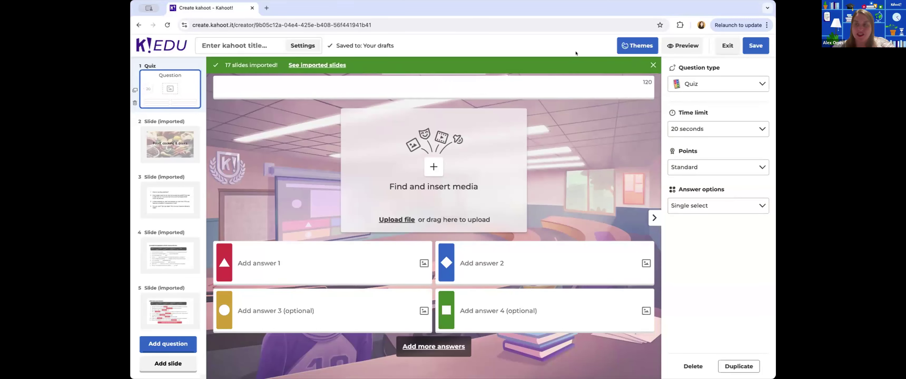
click(730, 88)
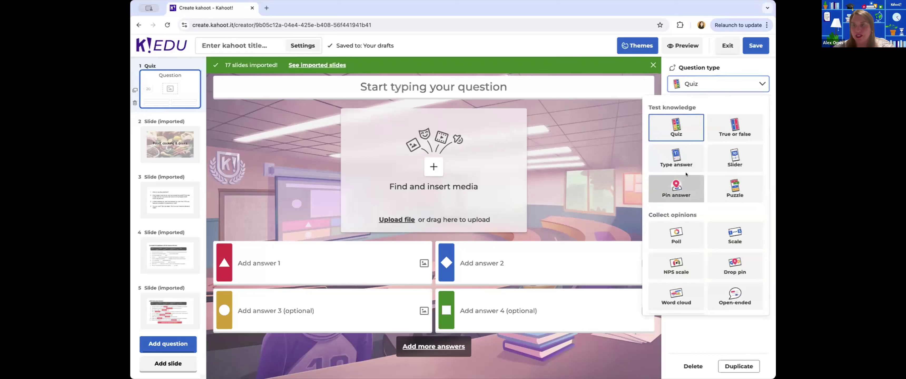
click(683, 234)
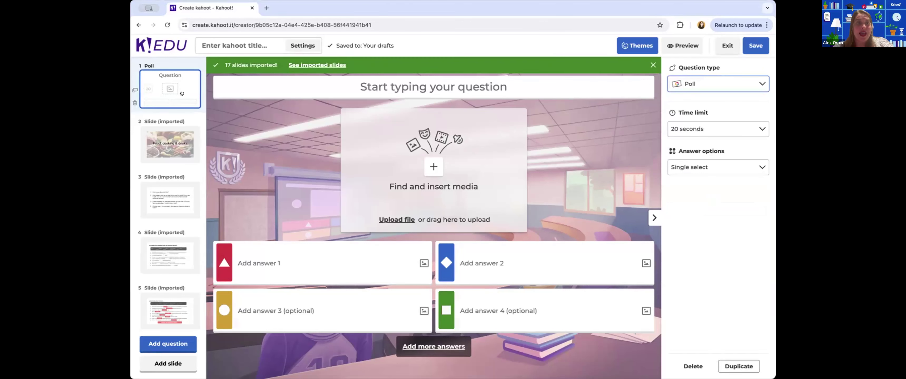
drag(171, 95, 172, 197)
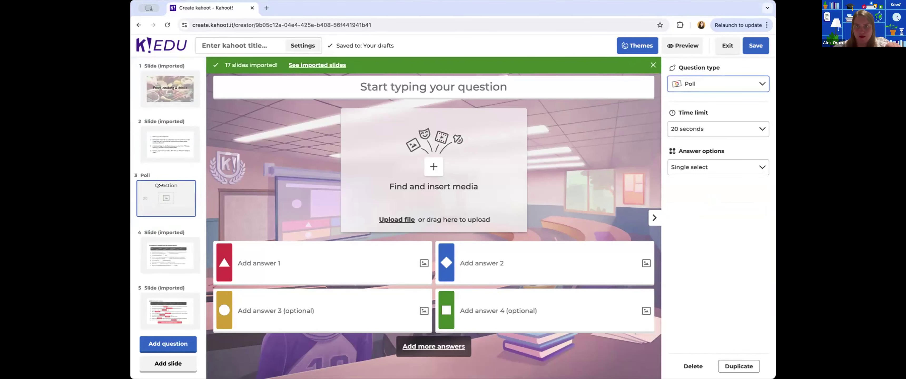
Add a Word cloud question directly after the poll
click(172, 344)
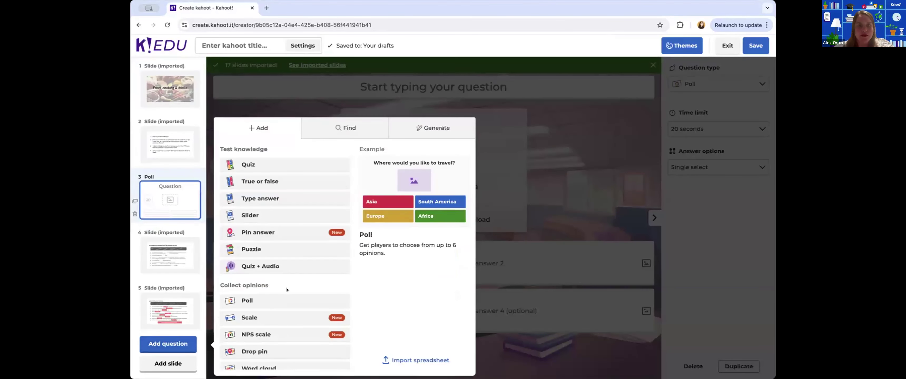
scroll(275, 284, down, 2)
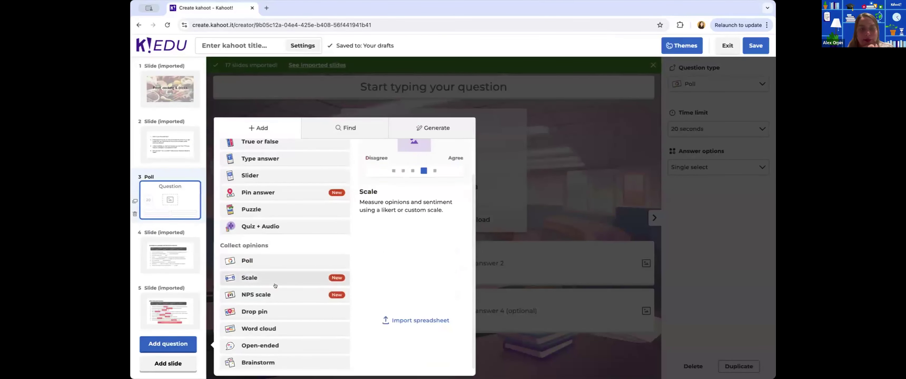
click(278, 331)
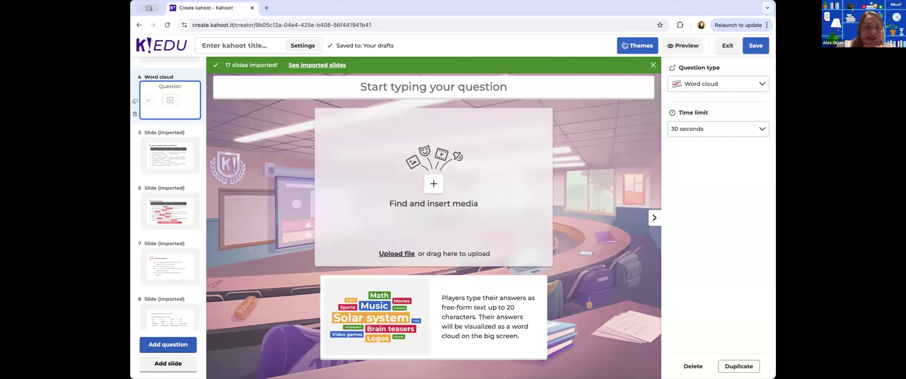
Add a Brainstorm question directly after the word cloud
scroll(168, 317, down, 12)
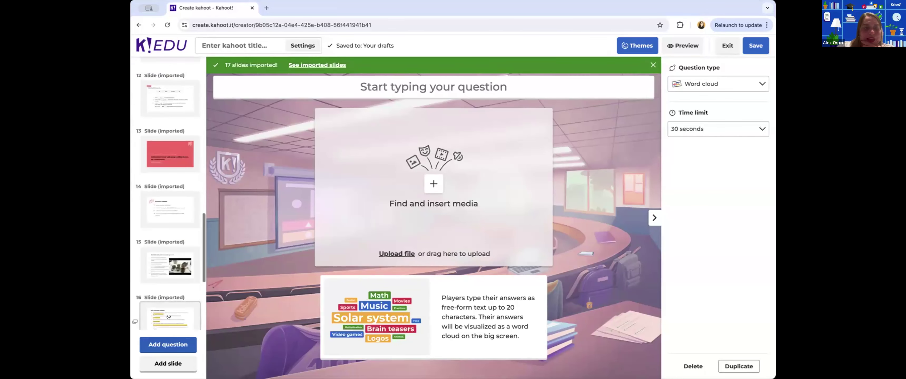
click(172, 341)
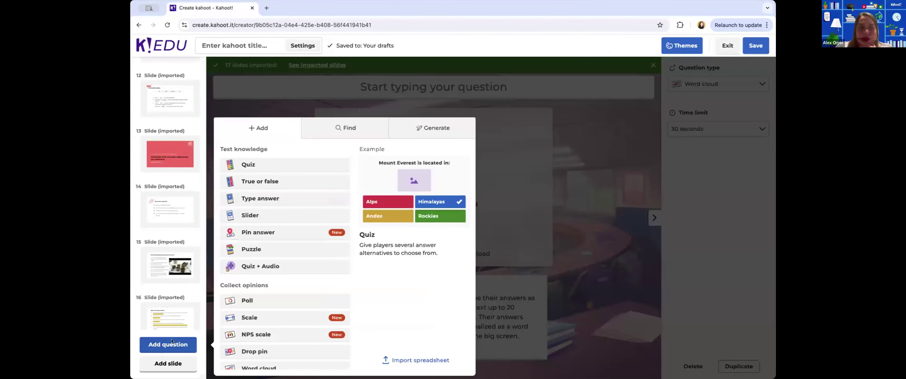
scroll(291, 316, down, 2)
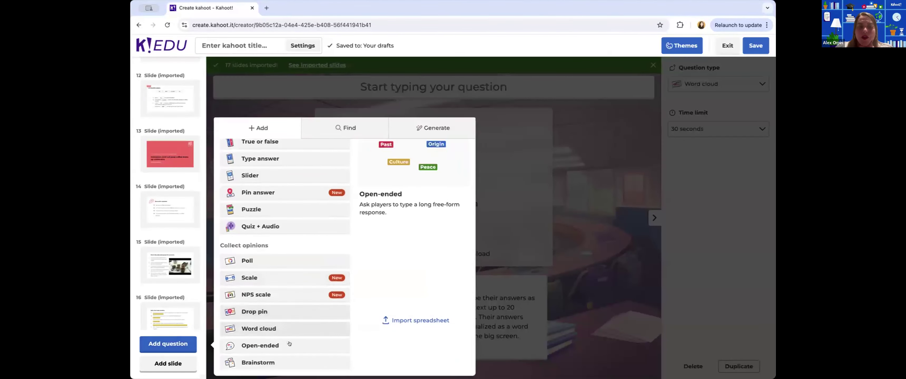
click(287, 362)
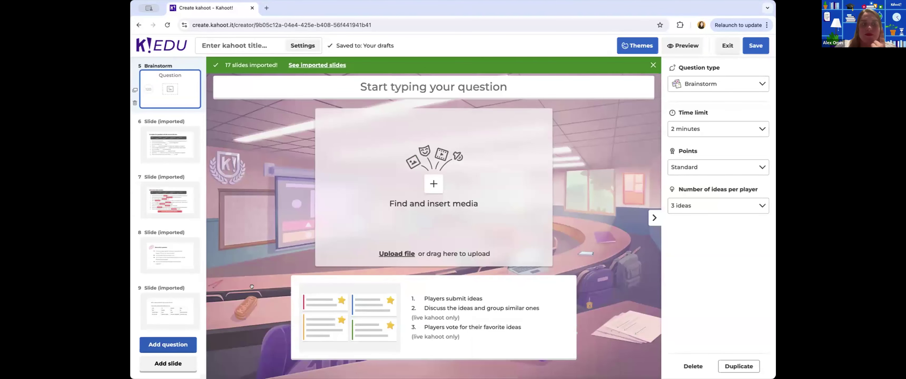
Change the brainstorm question's type to Quiz
scroll(182, 245, down, 15)
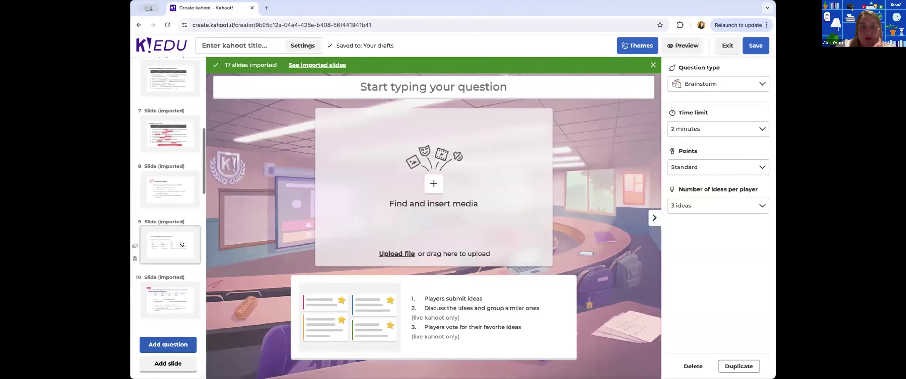
click(183, 246)
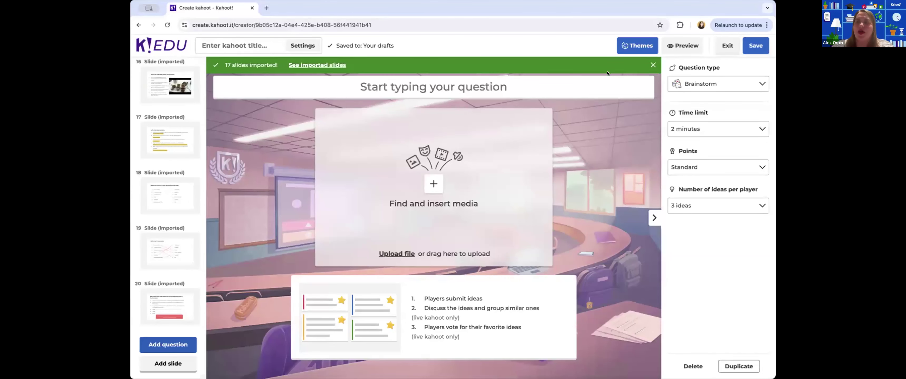
click(704, 86)
click(676, 126)
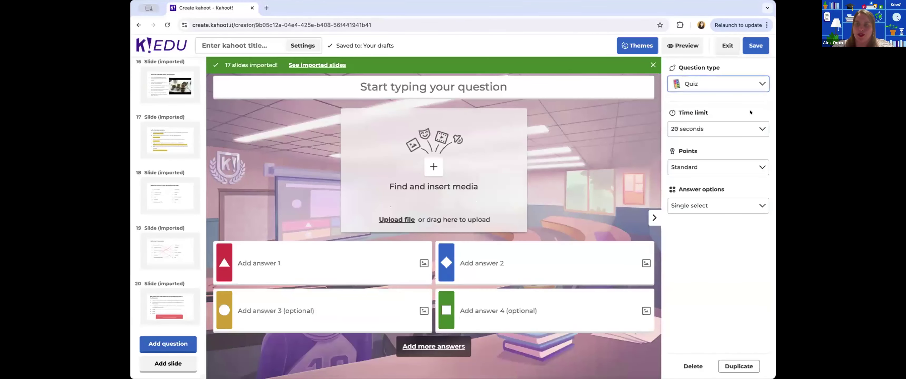
Look over the quiz question's available time limits, answer options and points settings without changing them
click(724, 133)
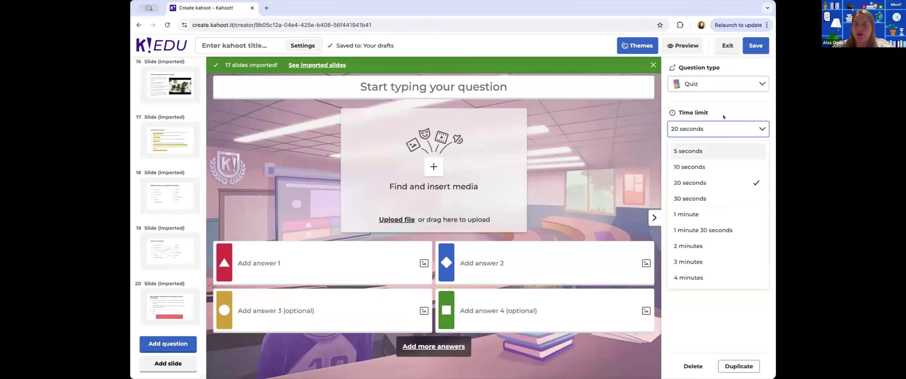
key(Escape)
click(718, 202)
click(718, 203)
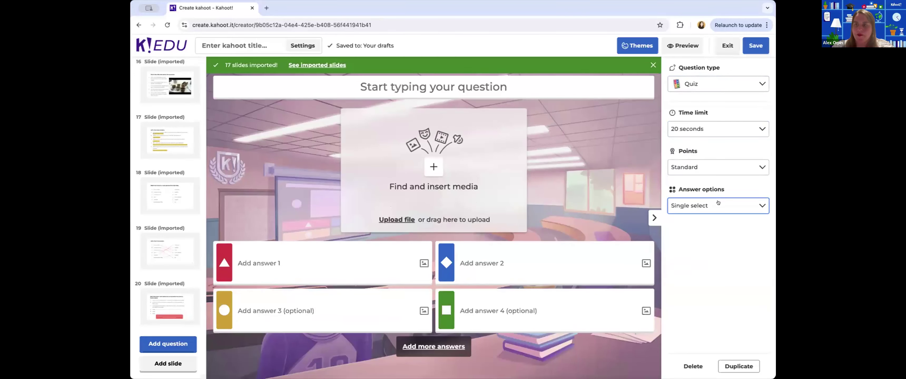
click(724, 165)
click(724, 164)
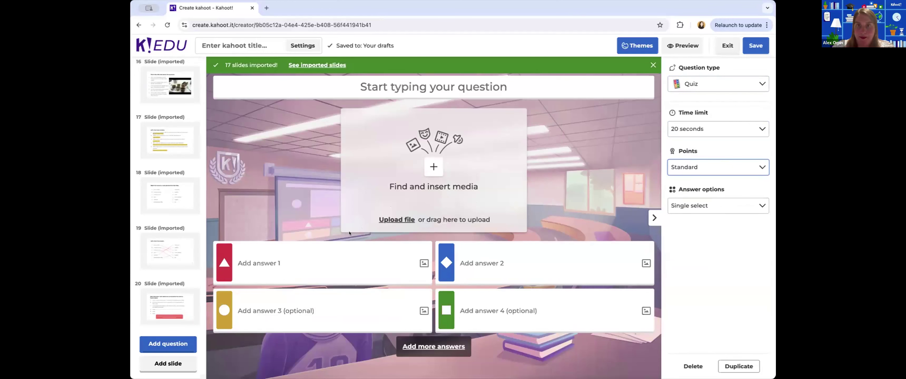
Exit the current draft and start a new kahoot by importing slides
scroll(176, 180, up, 15)
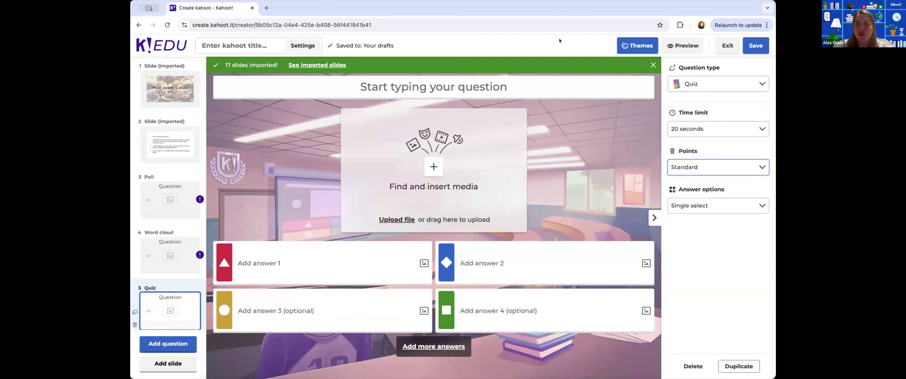
click(726, 49)
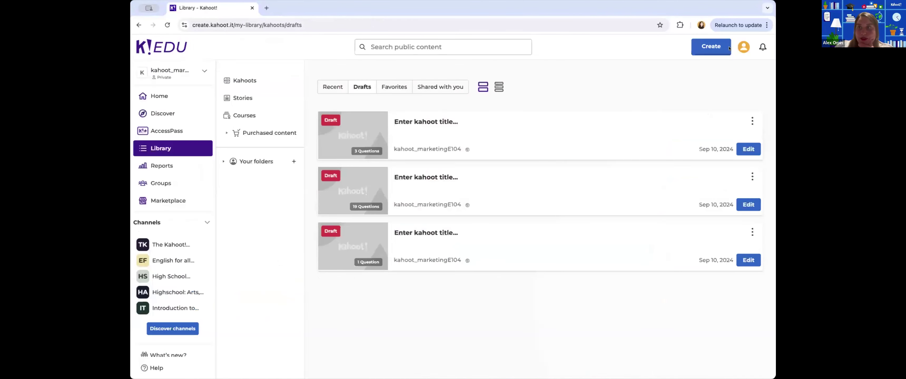
click(711, 46)
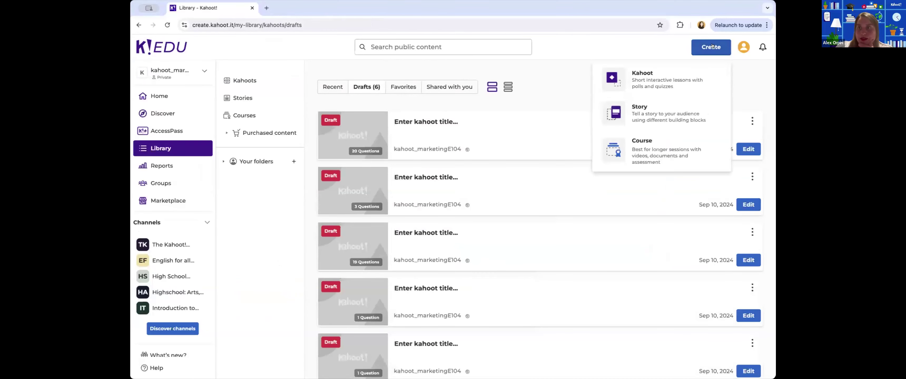
click(681, 78)
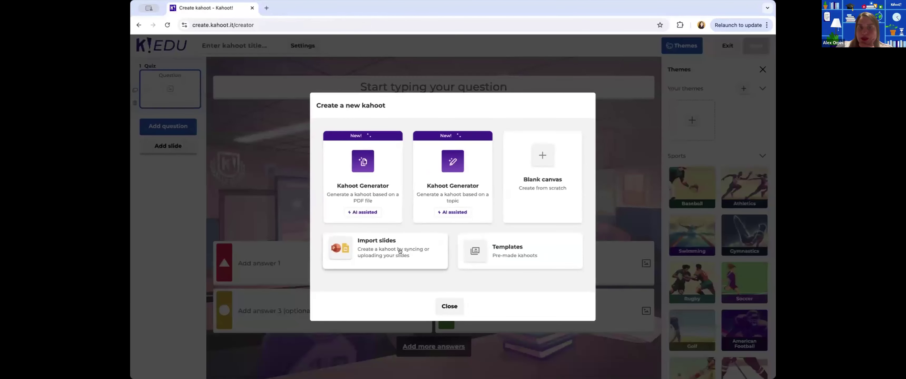
click(399, 249)
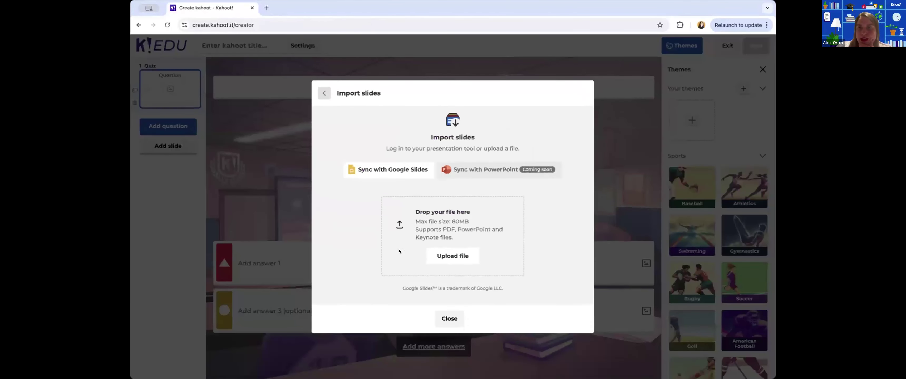
Sync with Google Slides and import the Climate Change presentation
click(390, 171)
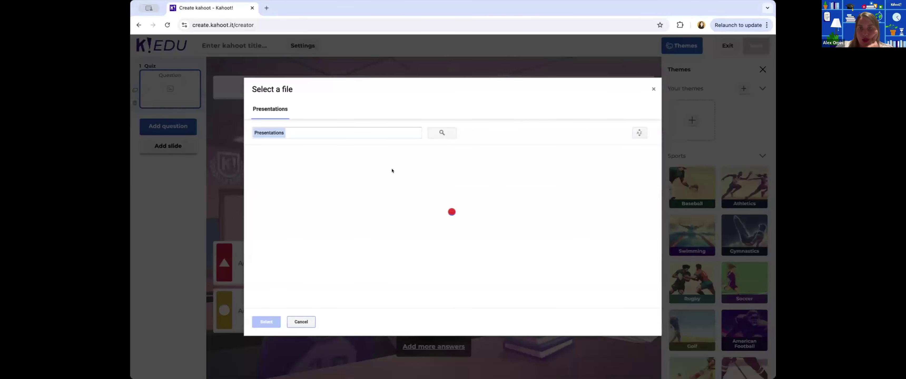
scroll(375, 210, down, 5)
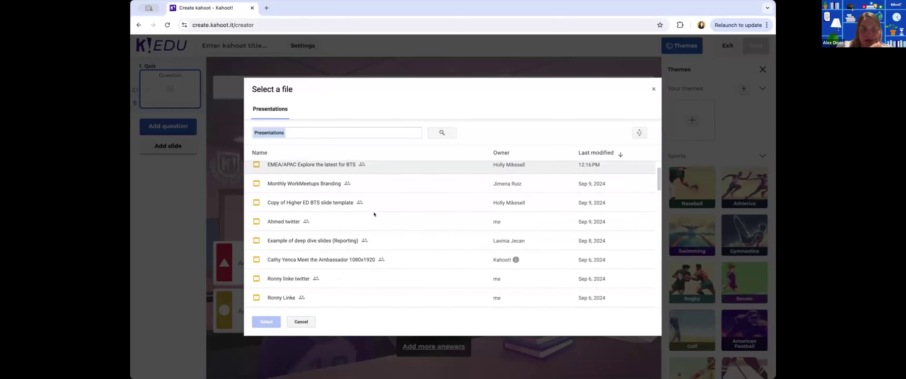
scroll(331, 264, down, 1)
click(330, 264)
click(274, 323)
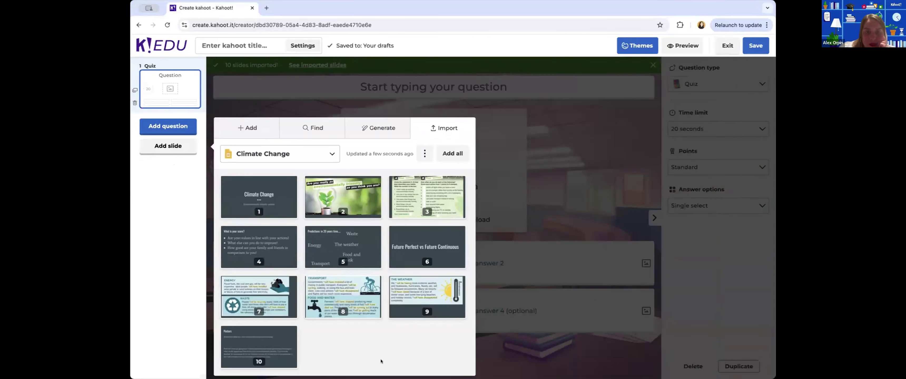
Add all the imported Climate Change slides to the kahoot, leaving the import list closed
mouse_move(360, 244)
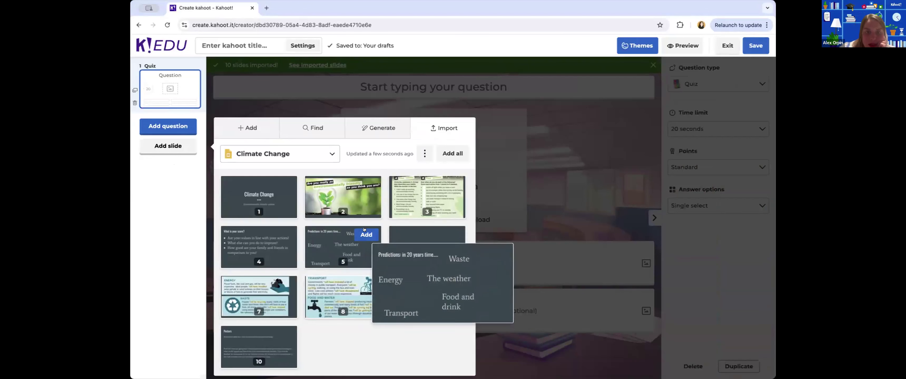
mouse_move(425, 232)
mouse_move(320, 214)
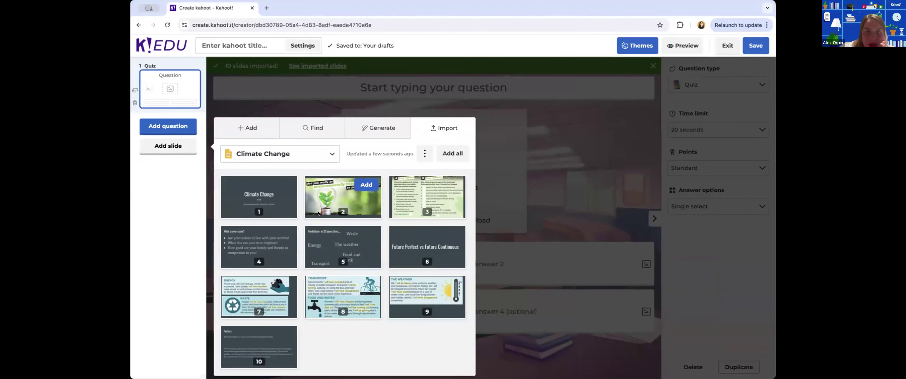
click(451, 155)
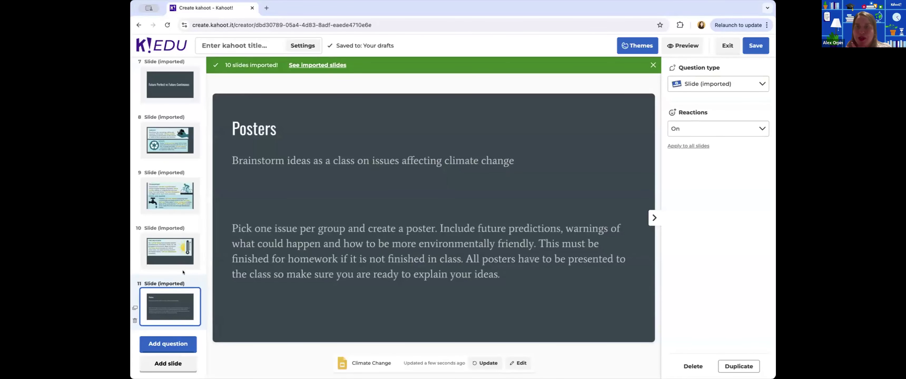
click(168, 362)
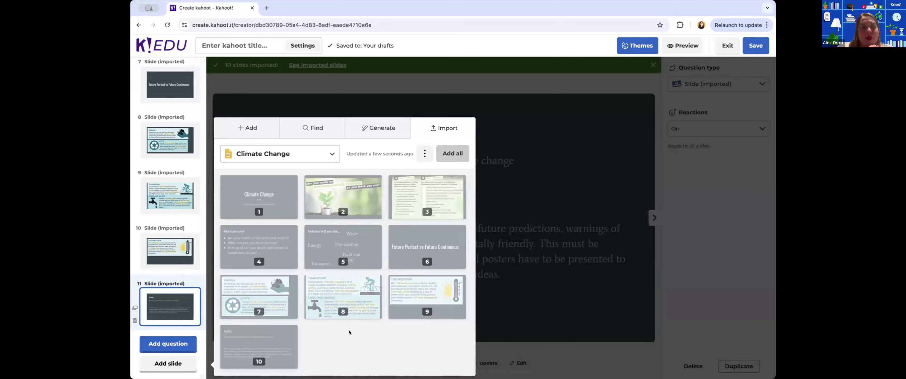
click(347, 91)
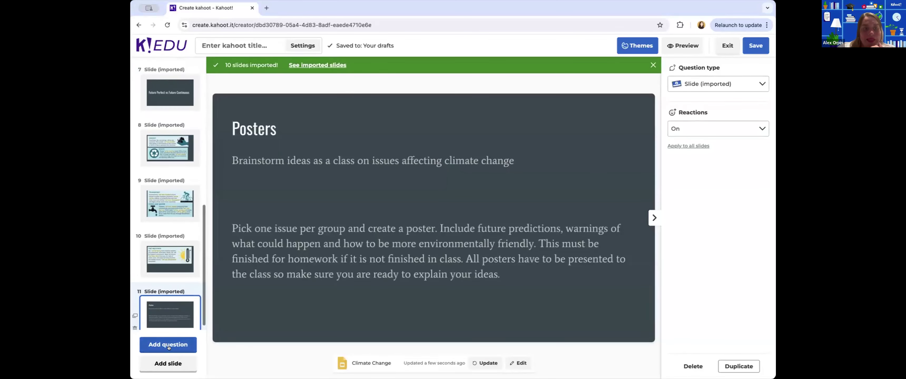
Add a Quiz + Audio question after the last slide and dismiss the read-aloud dialog without entering text
click(169, 347)
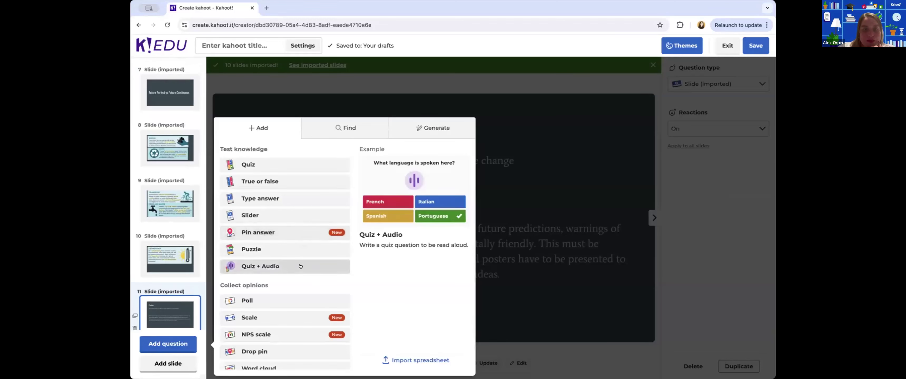
scroll(300, 268, down, 2)
click(307, 228)
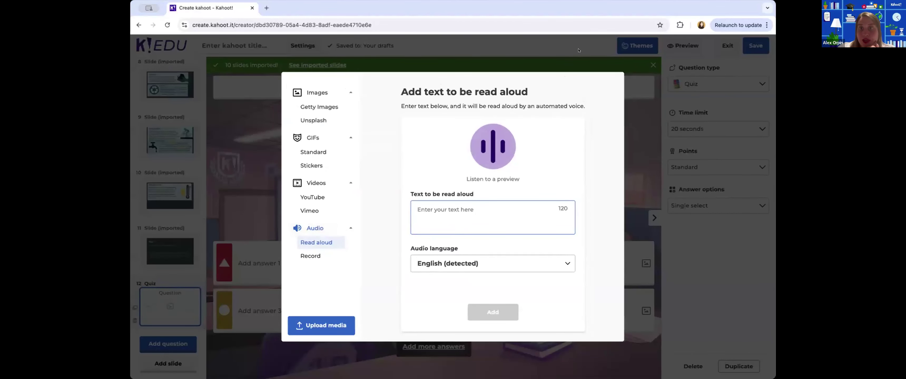
click(248, 257)
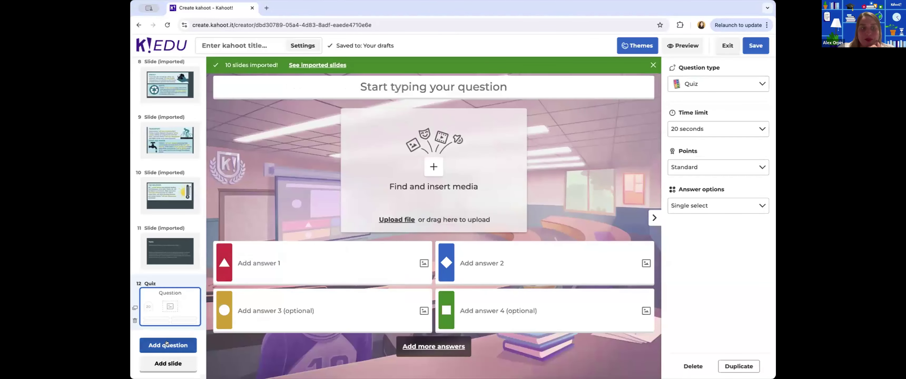
Add a Puzzle question, move it up between the later slides, and move the opening quiz question to third place
click(167, 343)
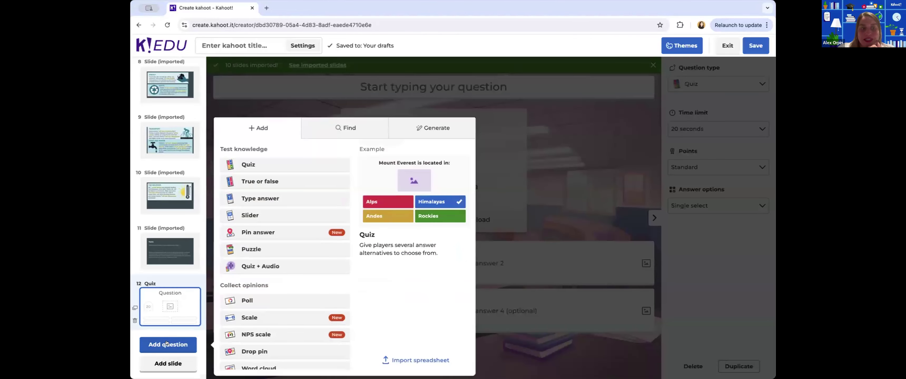
click(300, 248)
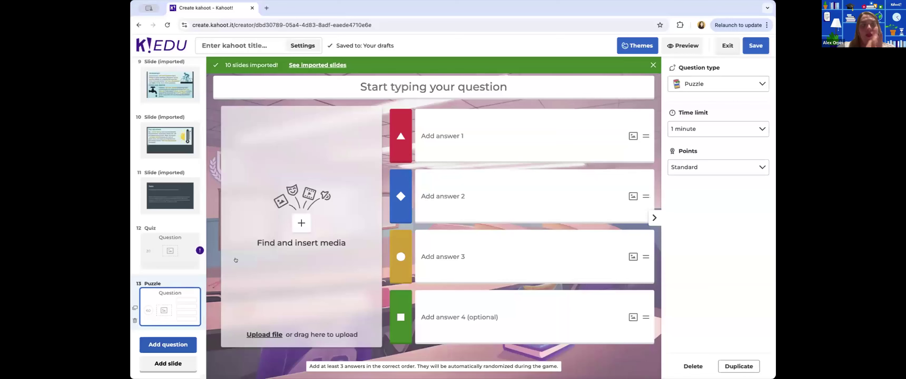
drag(176, 293, 178, 174)
scroll(176, 175, up, 10)
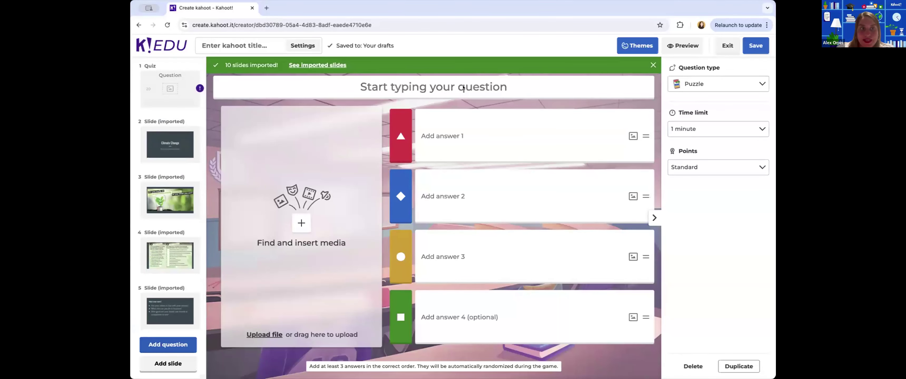
drag(177, 75, 170, 197)
Try to save the kahoot and return to editing
click(753, 46)
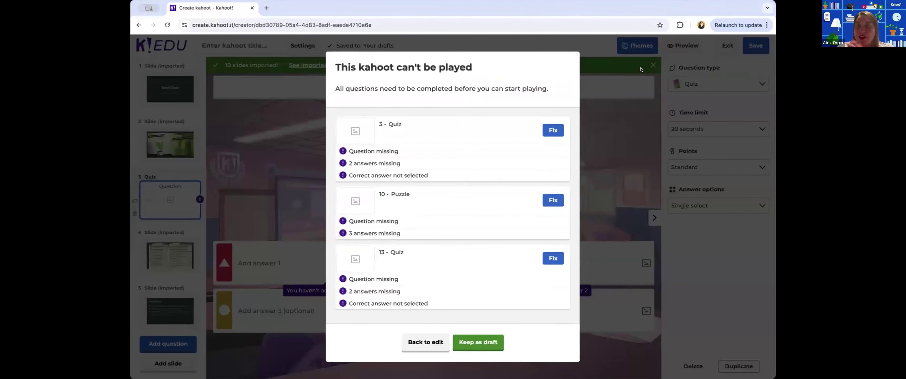
click(417, 339)
click(432, 346)
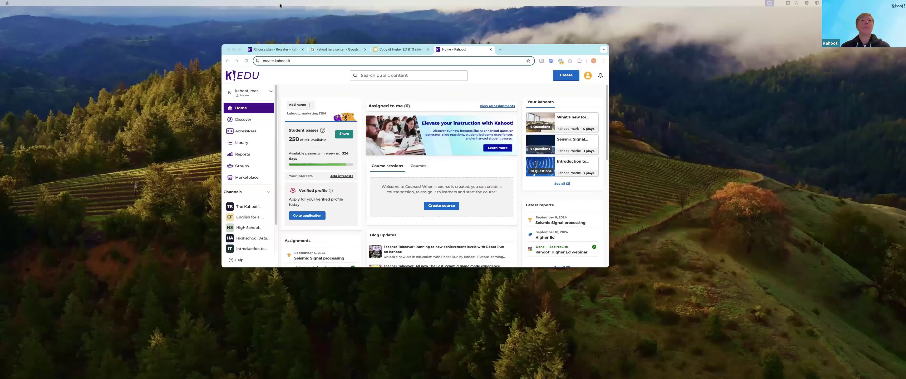
Enlarge the browser window, open Discover and search the public content for "Nursing dosage"
click(239, 51)
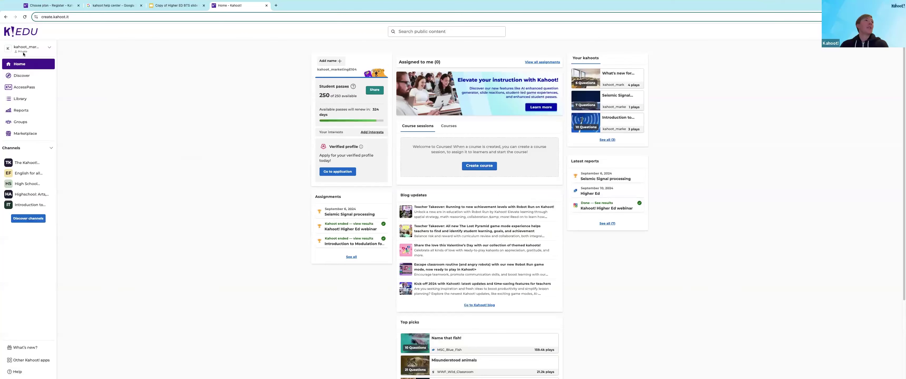
click(18, 77)
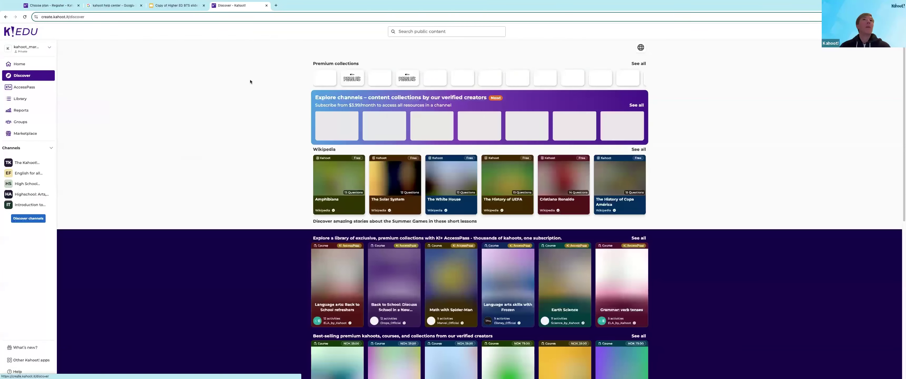
click(441, 32)
text(Nursing dosage)
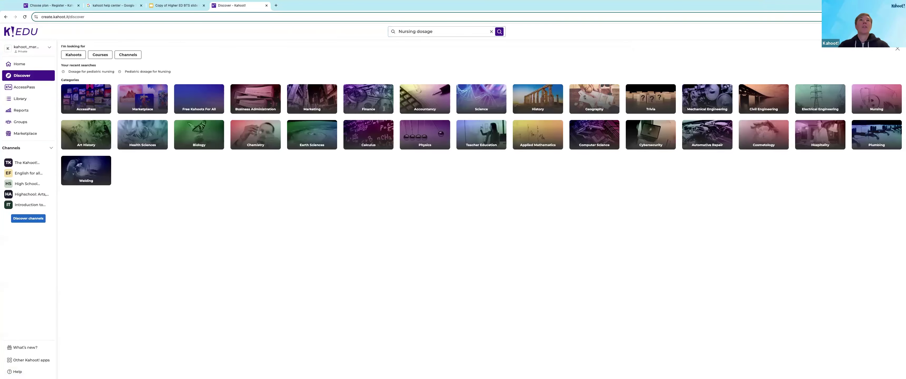
key(Return)
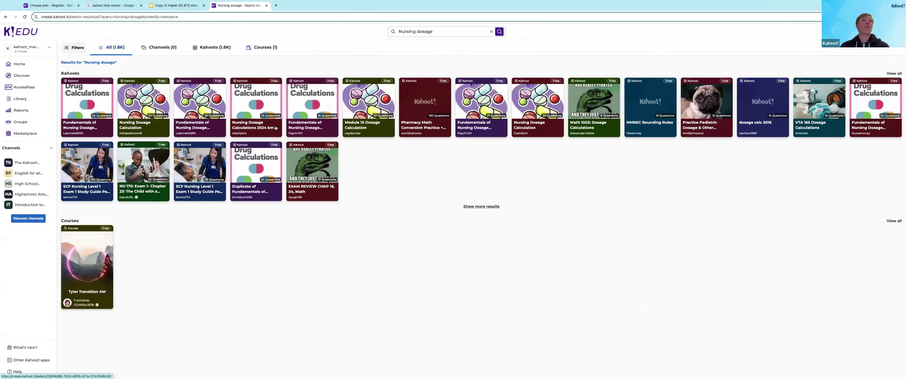
Open the kahoot "SCF Nursing Level 1 Exam 1 Study Guide Part Two" and set its assignment deadline to September 20, 2024
click(199, 173)
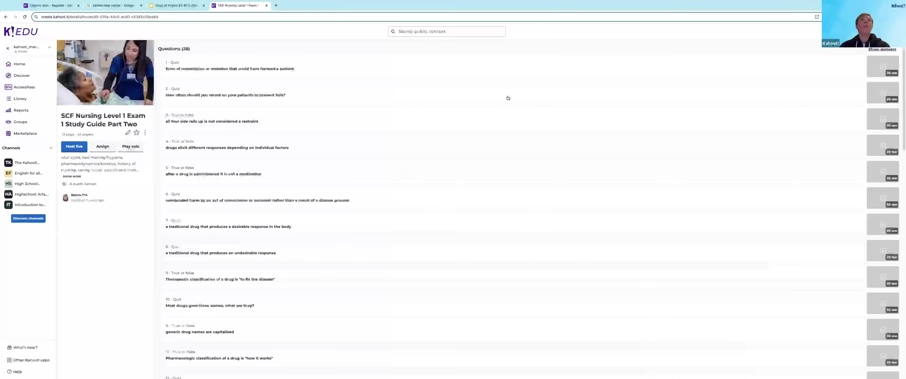
click(101, 149)
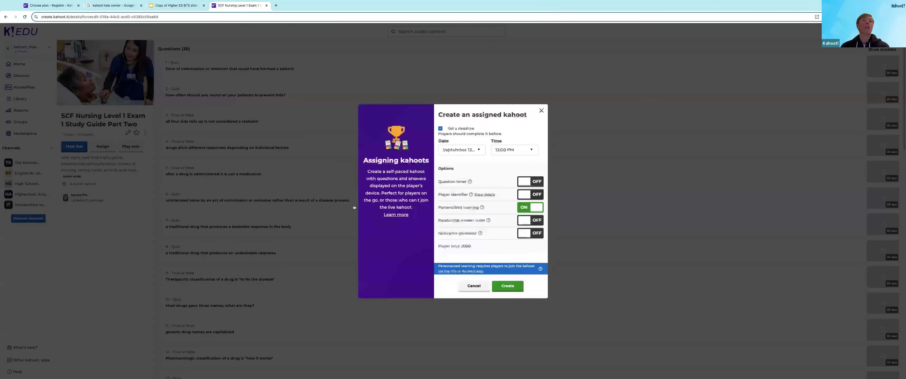
click(453, 151)
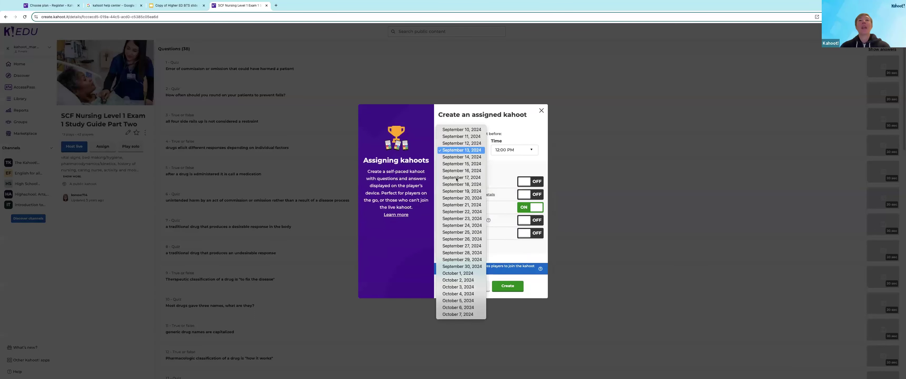
click(513, 167)
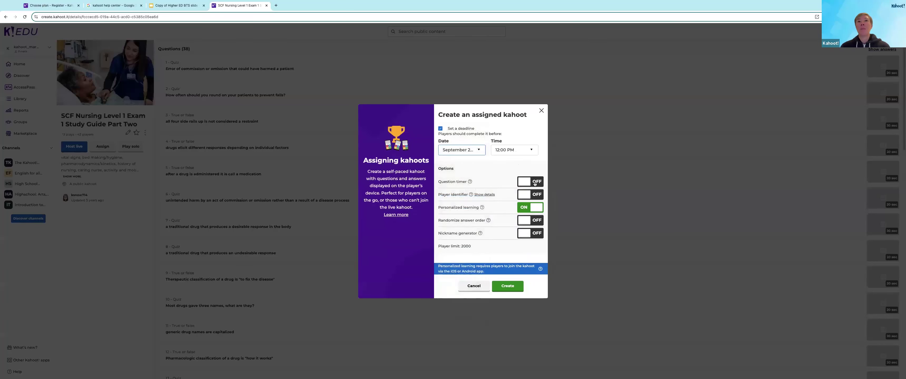
Create the assigned kahoot with the player identifier turned on and copy its challenge URL
click(536, 195)
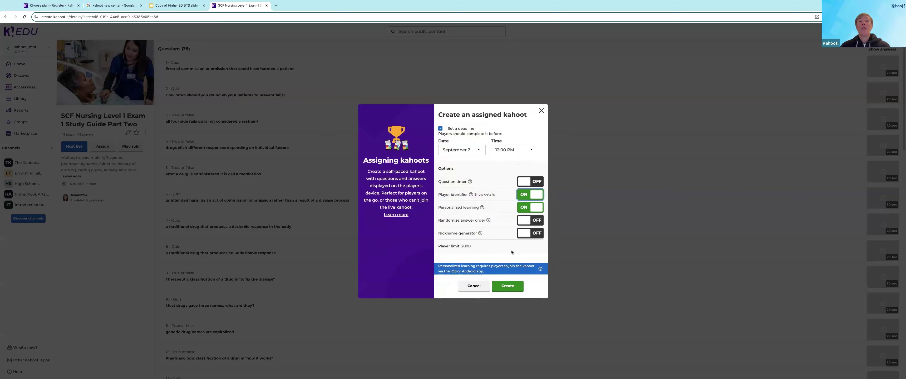
click(500, 289)
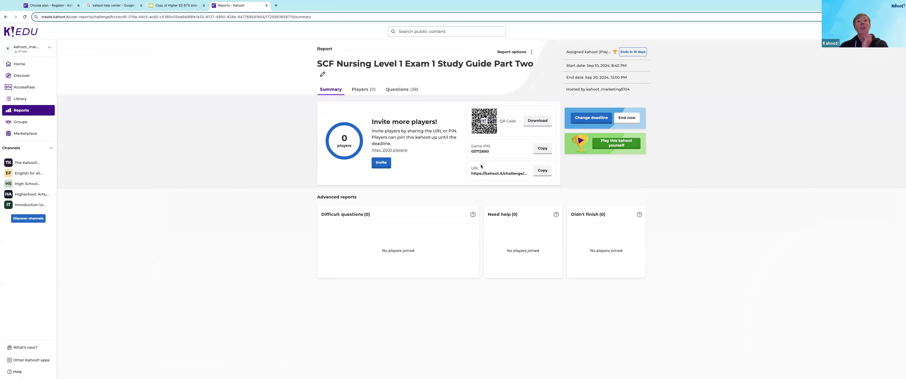
click(544, 174)
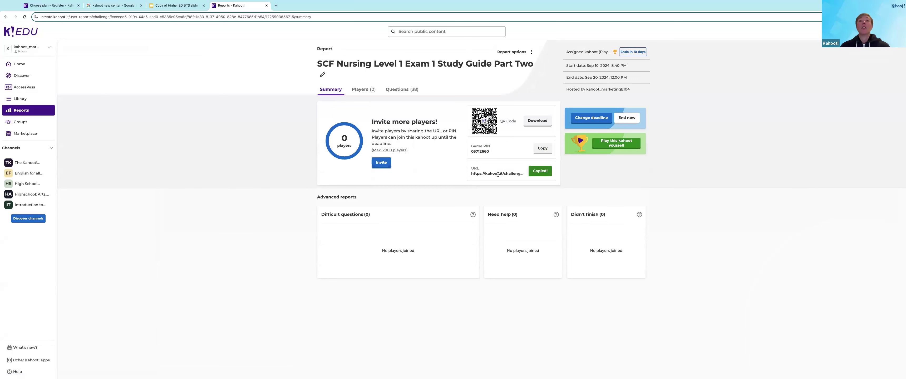